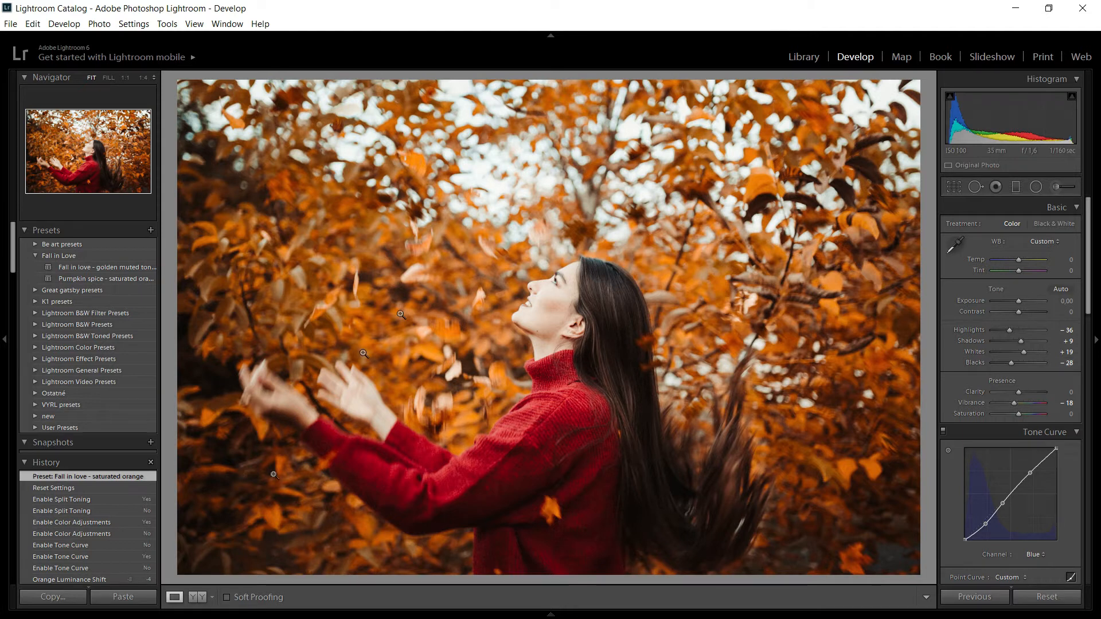
Compare the photo's reset state with the "Fall in love - saturated orange" preset state in the history
left_click(90, 489)
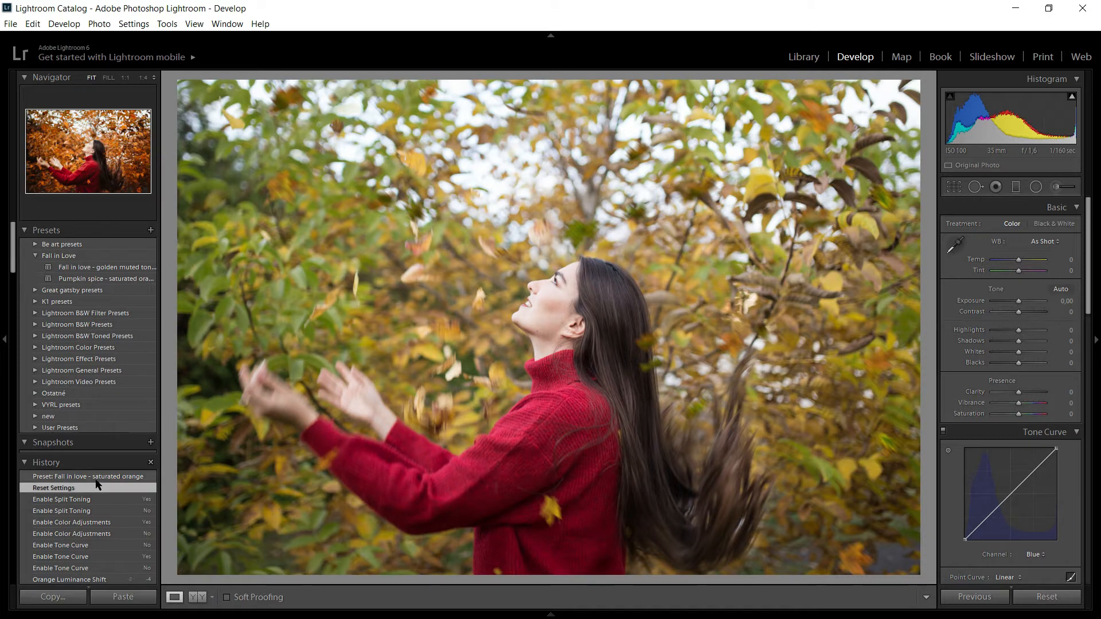
left_click(96, 477)
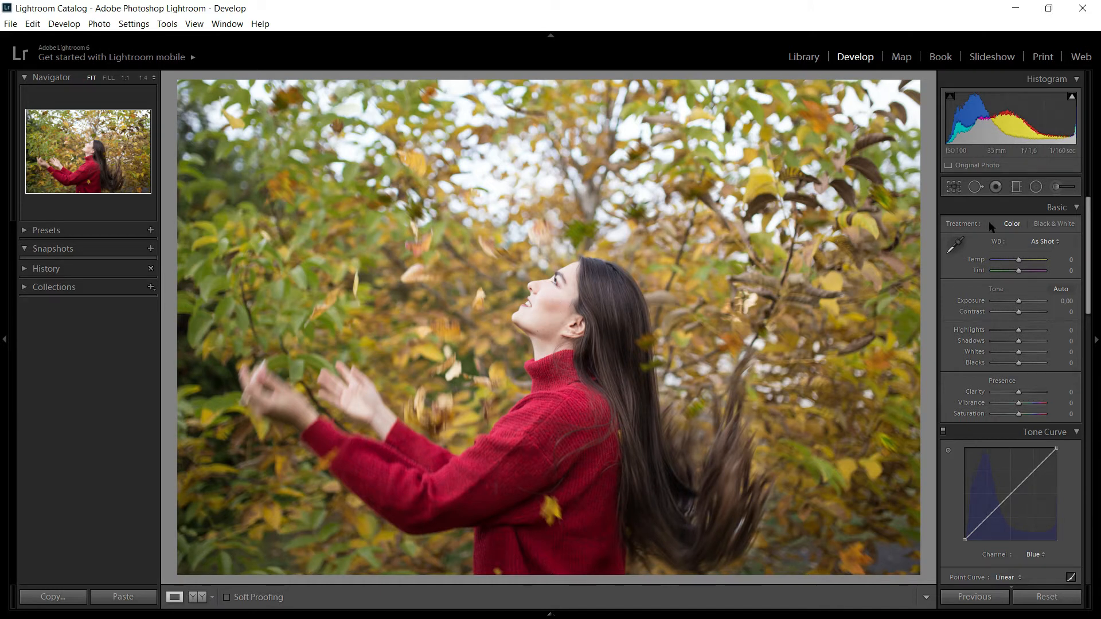
Set the basic tone to Highlights -22, Shadows +16 and Whites -13
left_click_drag(1020, 335, 1016, 354)
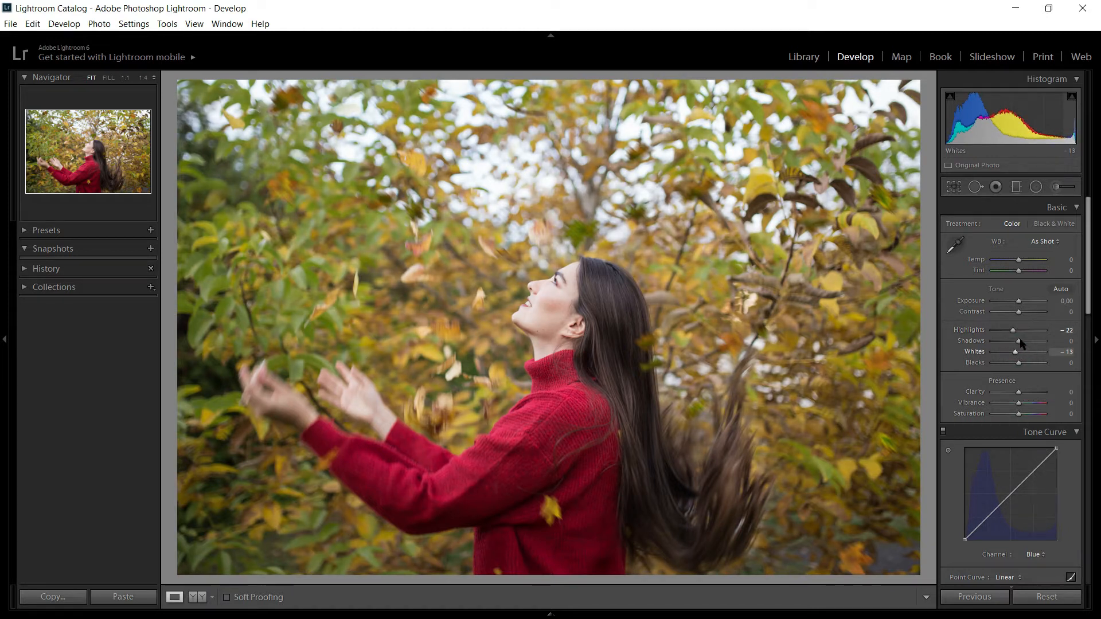
left_click_drag(1019, 342, 1024, 345)
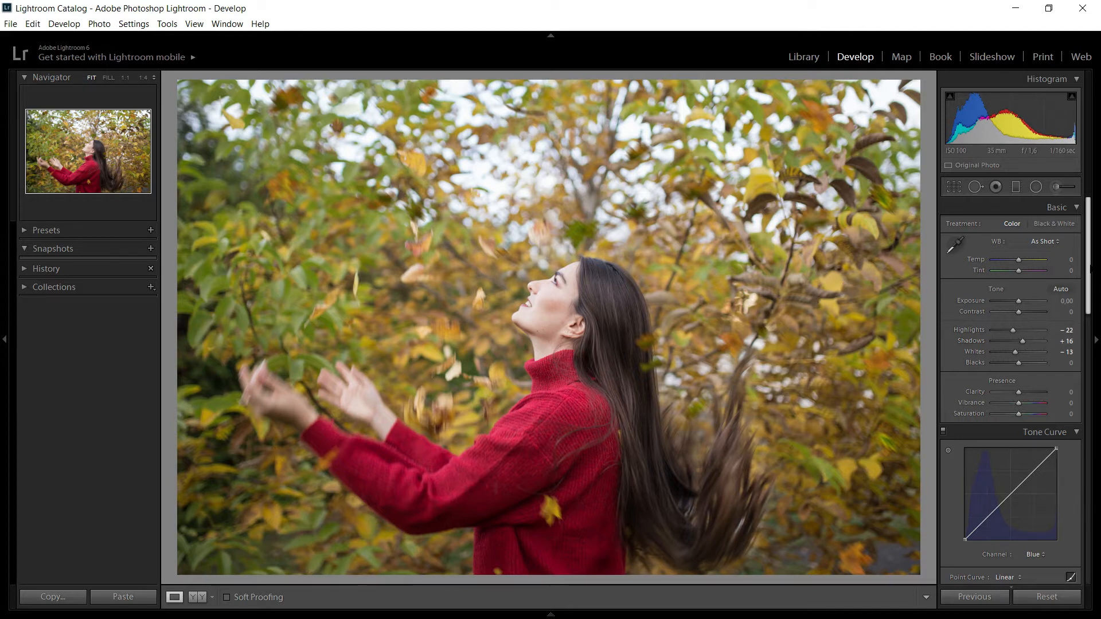
Inspect the woman's face and hair at full size, and set the red hue in HSL to +8
left_click_drag(1089, 269, 1088, 330)
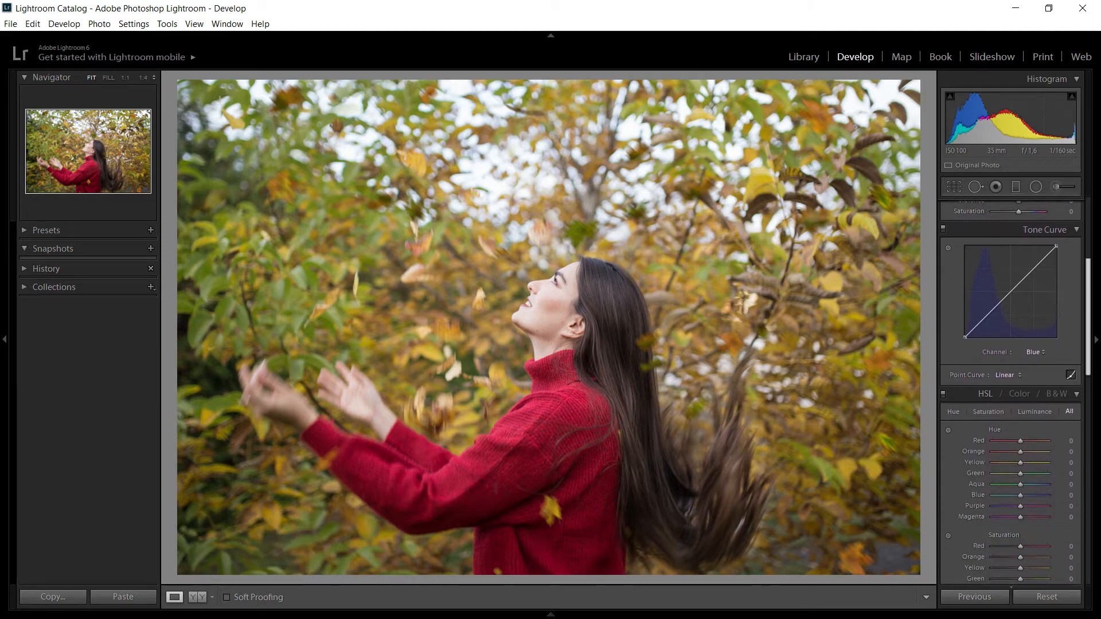
left_click(1088, 319)
left_click_drag(1088, 318, 1085, 370)
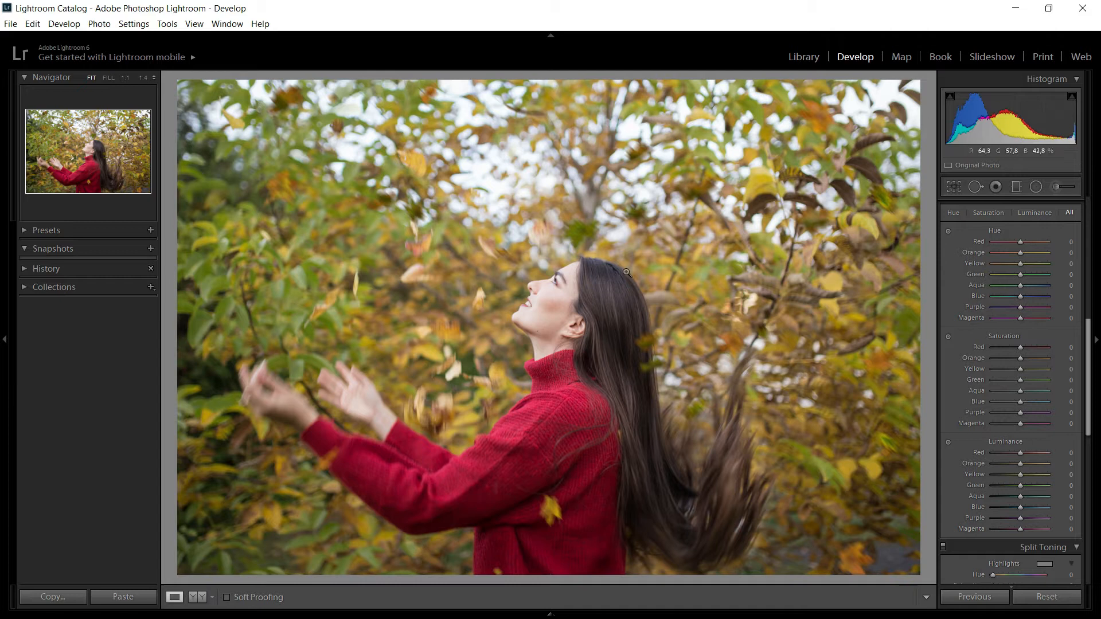
left_click(590, 264)
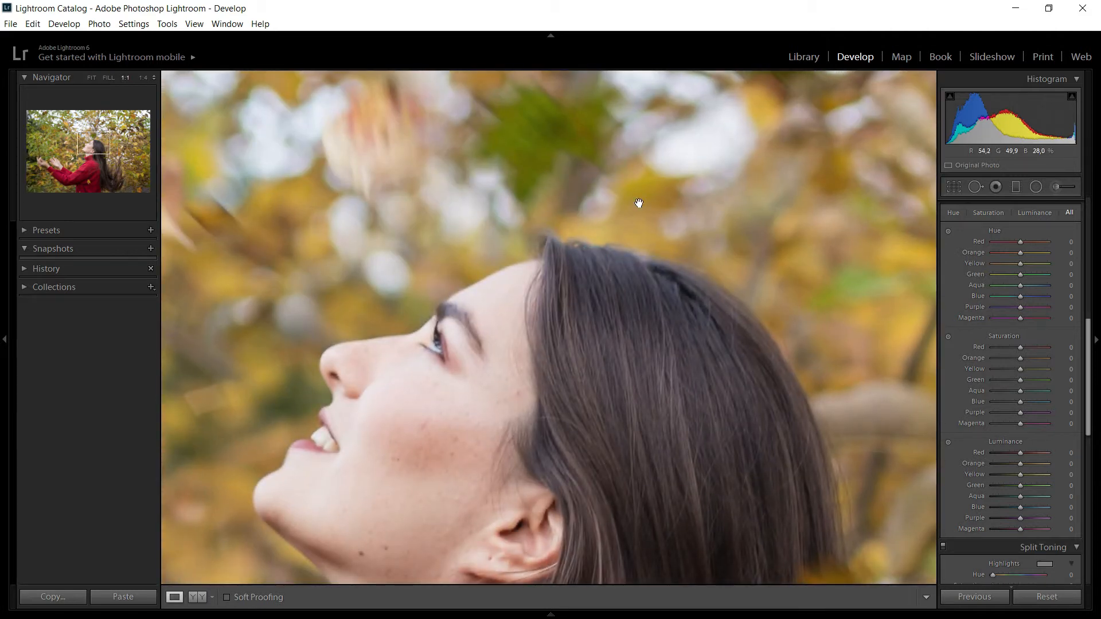
left_click(681, 306)
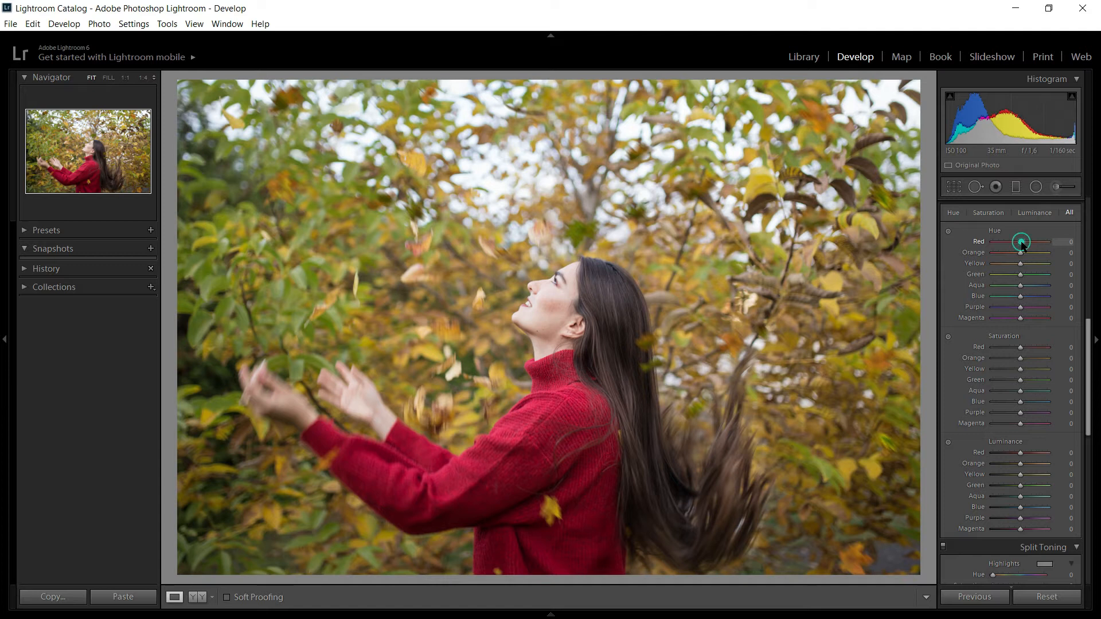
left_click_drag(1022, 245, 1022, 246)
mouse_move(1023, 246)
left_mouse_down()
mouse_move(1049, 243)
mouse_move(964, 244)
mouse_move(1022, 244)
left_mouse_up()
left_click_drag(1021, 243, 1024, 242)
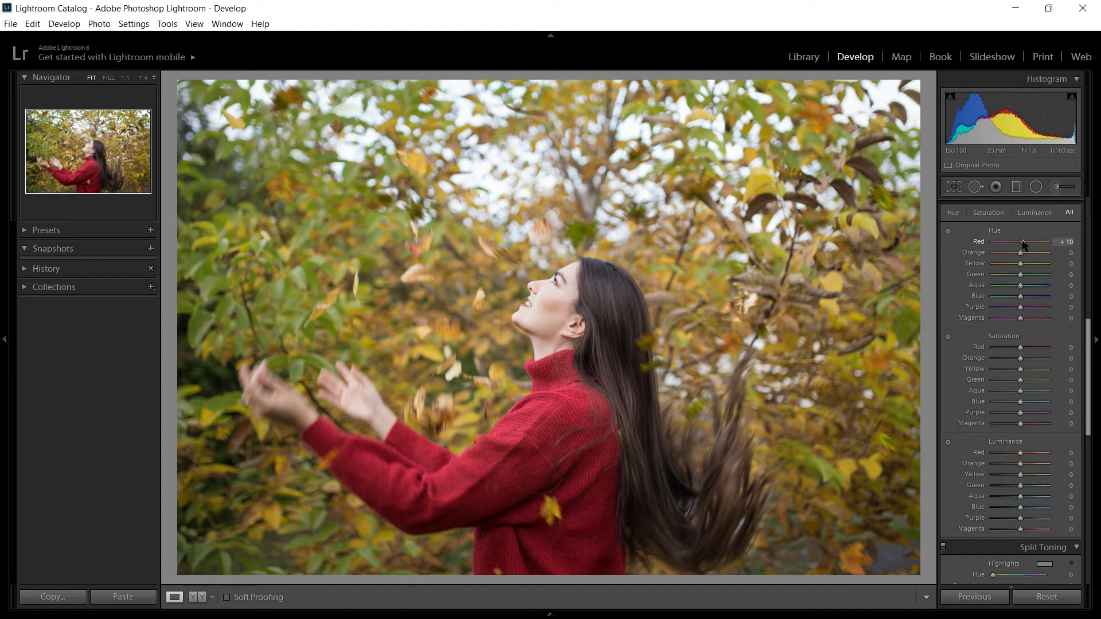
left_click_drag(1024, 242, 1022, 242)
Shift the HSL hues of the foliage to Orange -17, Yellow -79 and Green -100
left_click_drag(1020, 255, 1015, 255)
left_click_drag(1021, 266, 998, 267)
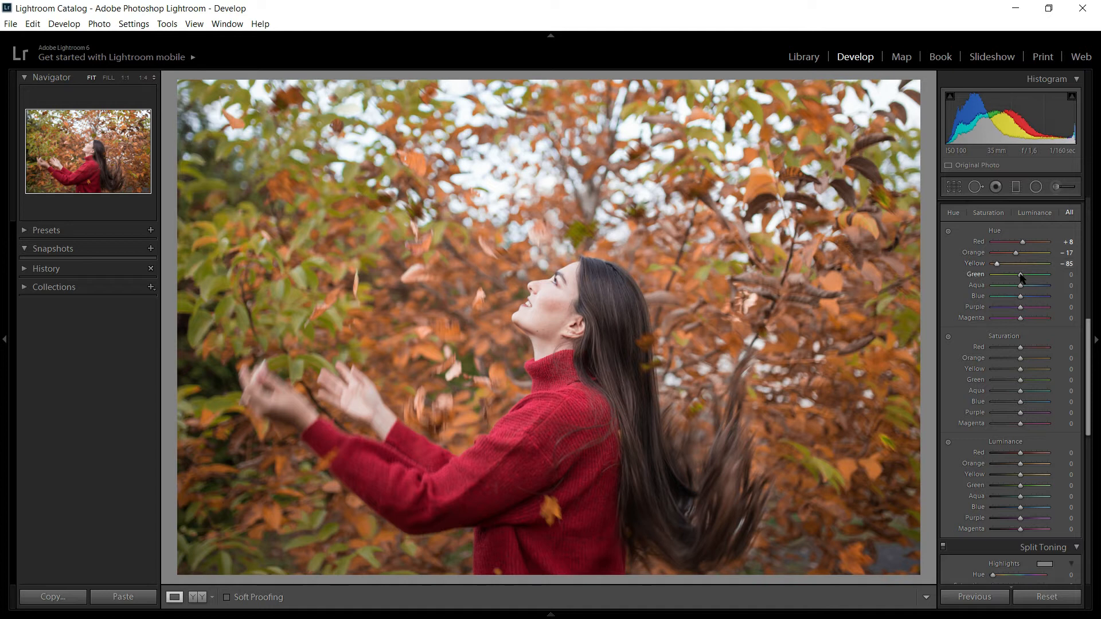
mouse_move(1021, 276)
left_mouse_down()
mouse_move(999, 277)
mouse_move(1037, 278)
left_mouse_up()
left_click_drag(924, 283, 869, 288)
left_click_drag(997, 264, 998, 266)
Set the HSL saturation to Red -6, Orange -13, Yellow -33 and Green +33
left_click_drag(1020, 372, 1015, 372)
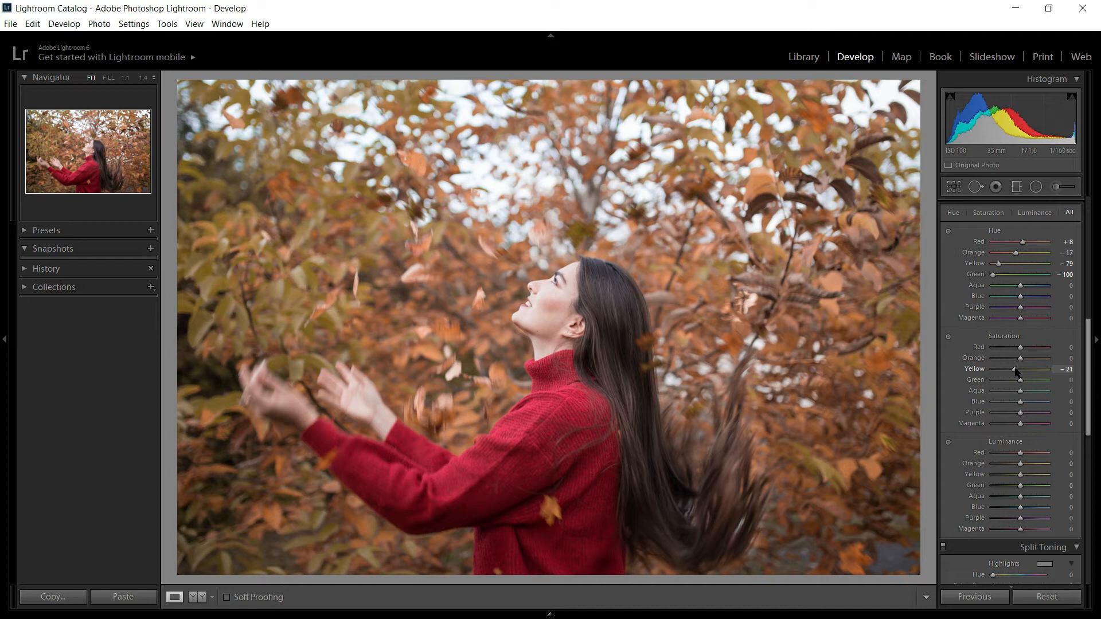
left_click_drag(1015, 370, 1012, 372)
left_click_drag(1020, 359, 1016, 361)
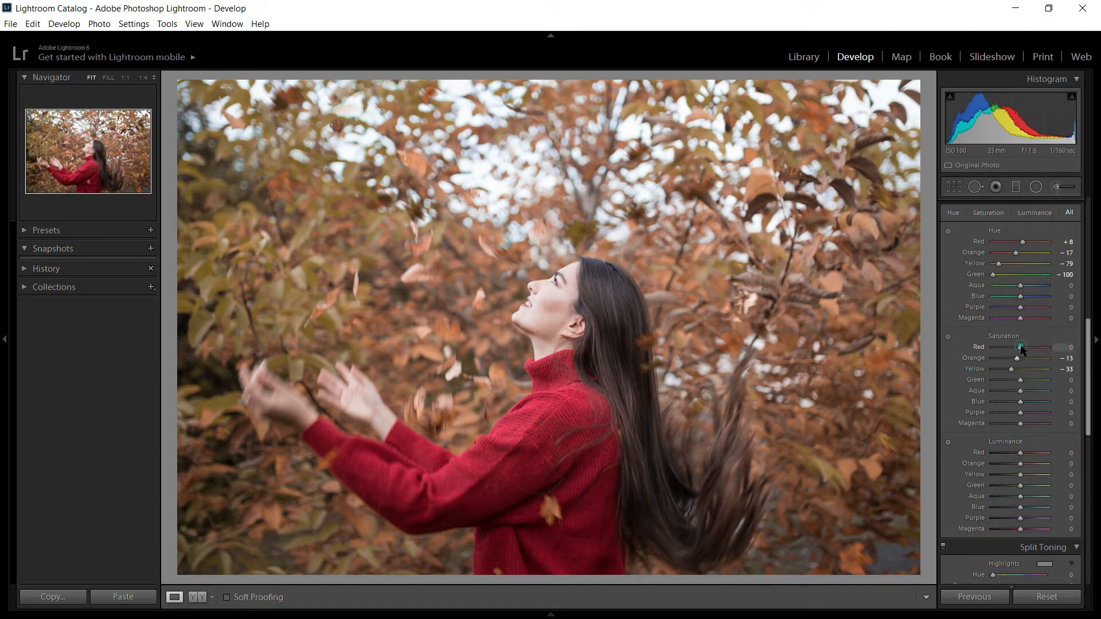
left_click_drag(1021, 347, 1019, 346)
left_click_drag(1021, 383, 1030, 384)
Darken the red tones by setting the HSL red luminance to -15
left_click_drag(1020, 453, 1017, 455)
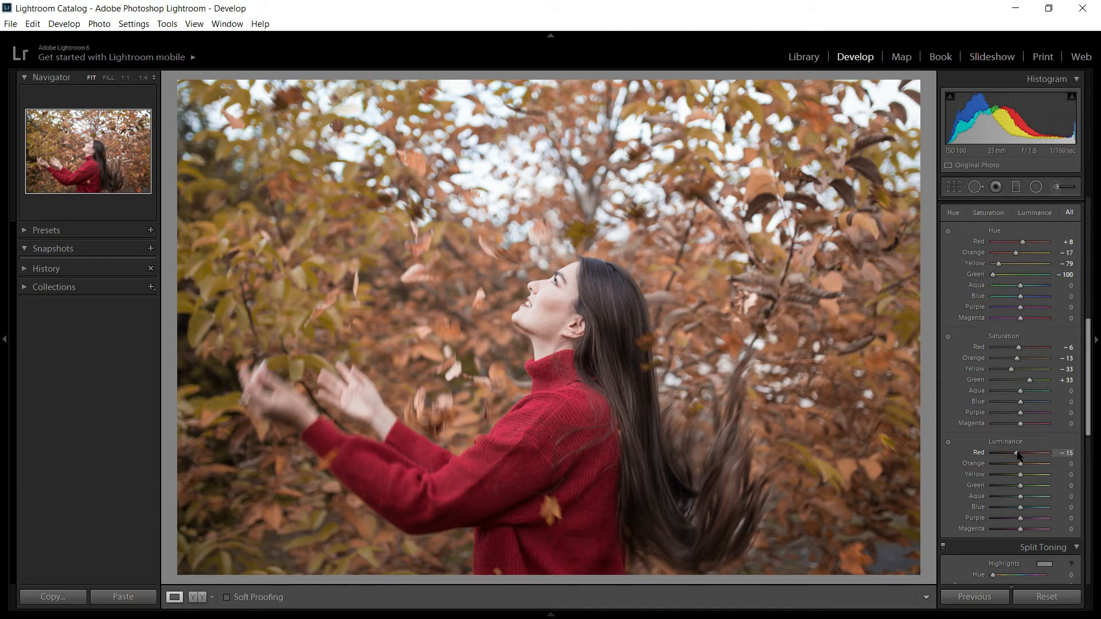
left_click_drag(1023, 453, 1042, 453)
key("ctrl+z")
left_click_drag(1017, 453, 1016, 454)
Compare the photo with and without the HSL adjustments
scroll(1088, 356, "up", 1)
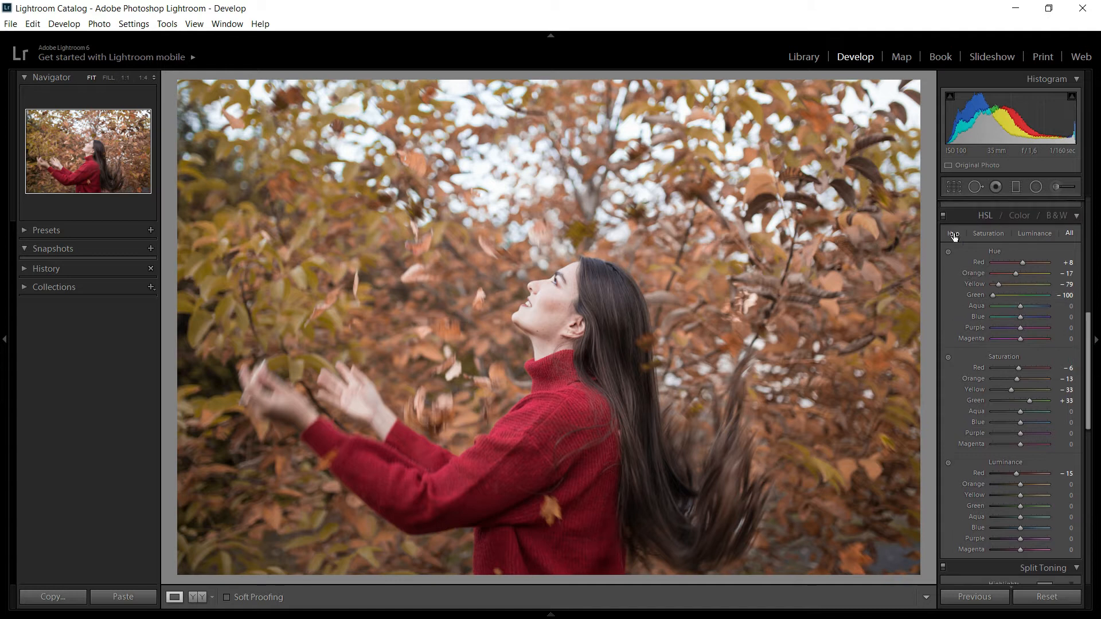
left_click(944, 217)
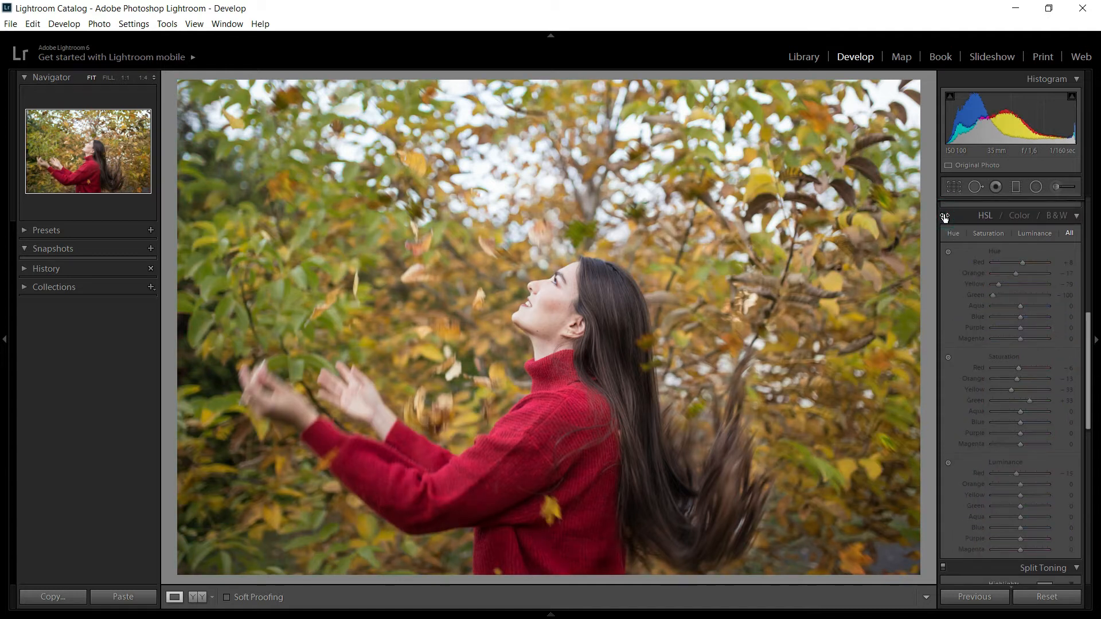
left_click(944, 216)
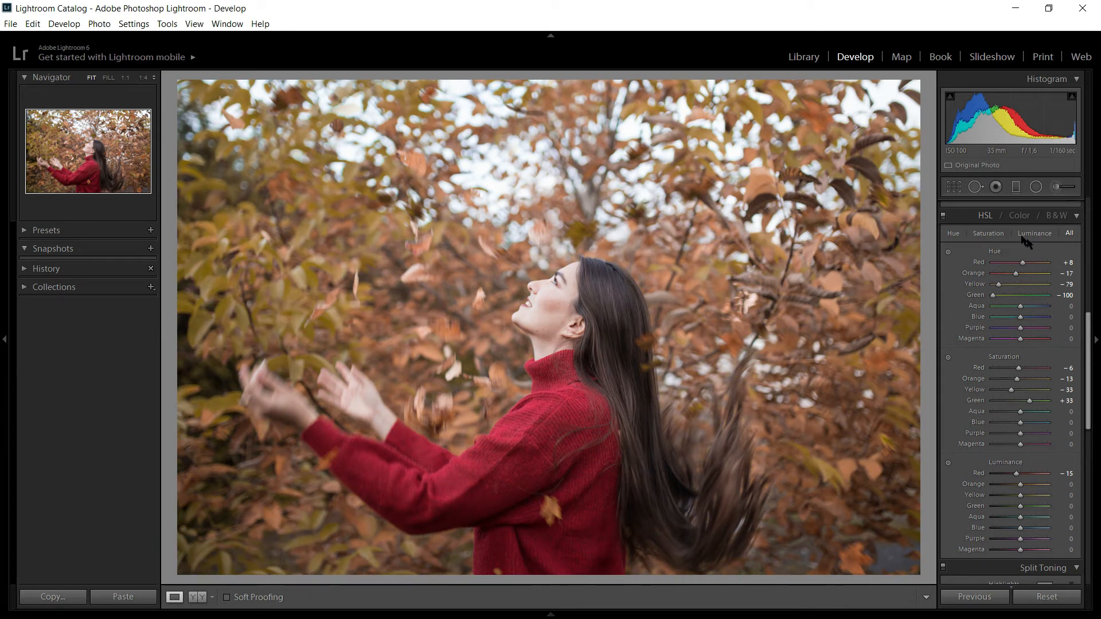
Look over the camera calibration settings and set the red hue in HSL to -10
scroll(1090, 343, "down", 5)
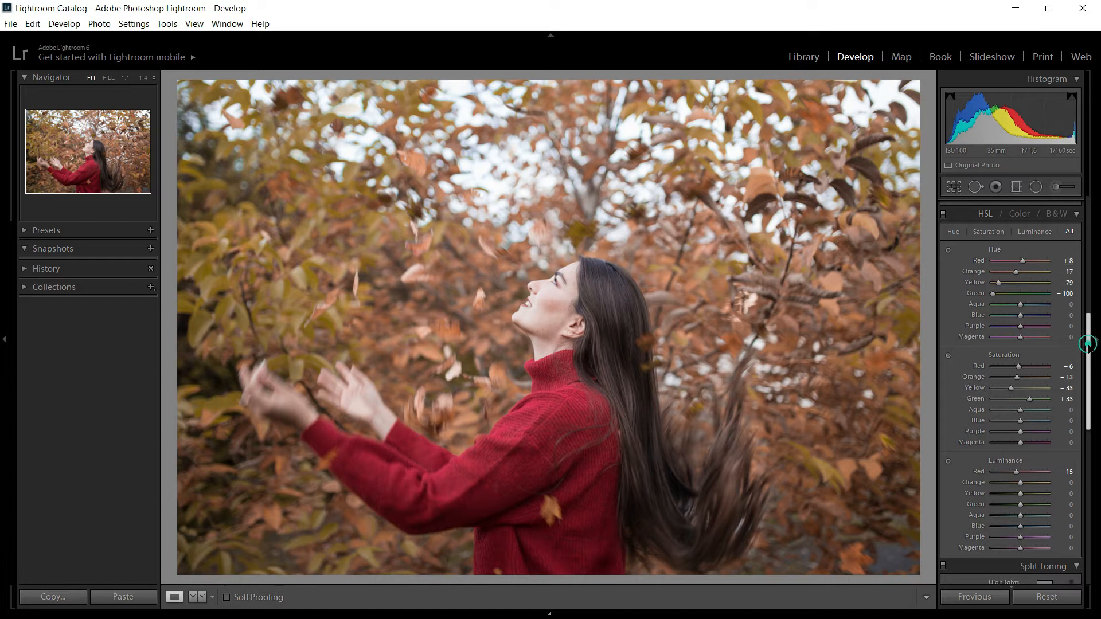
scroll(1040, 286, "down", 5)
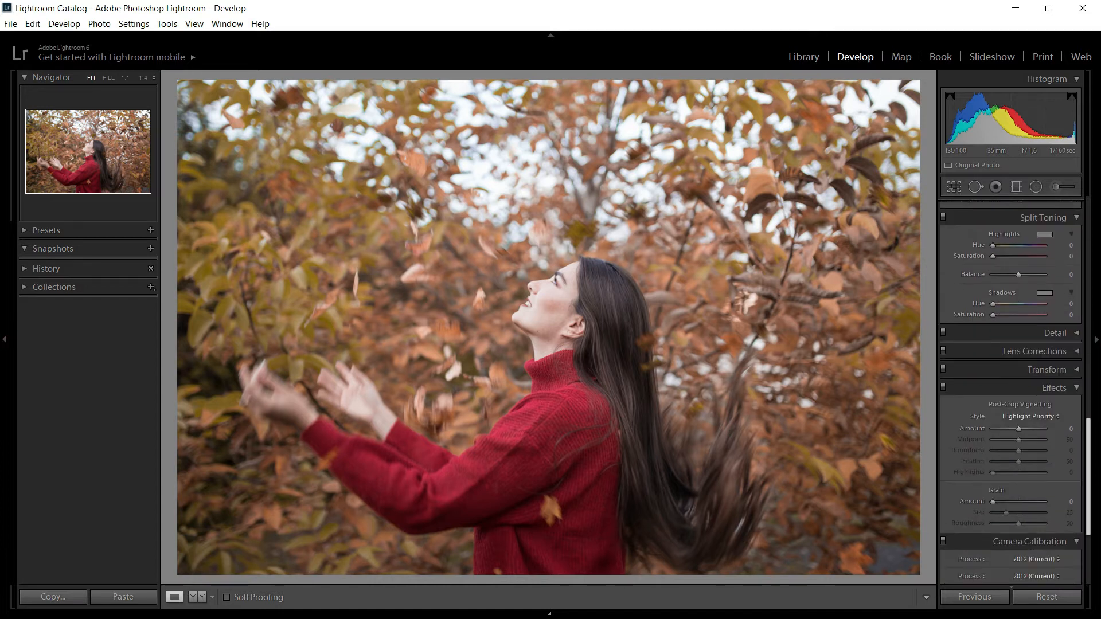
scroll(1088, 501, "down", 3)
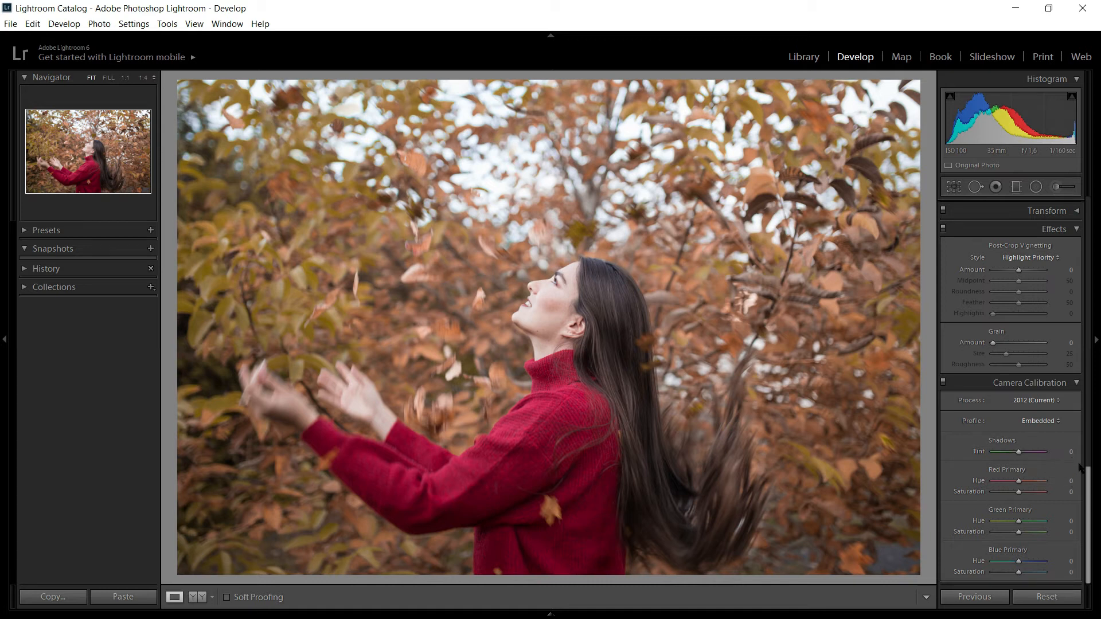
scroll(1088, 474, "up", 5)
scroll(1024, 515, "up", 6)
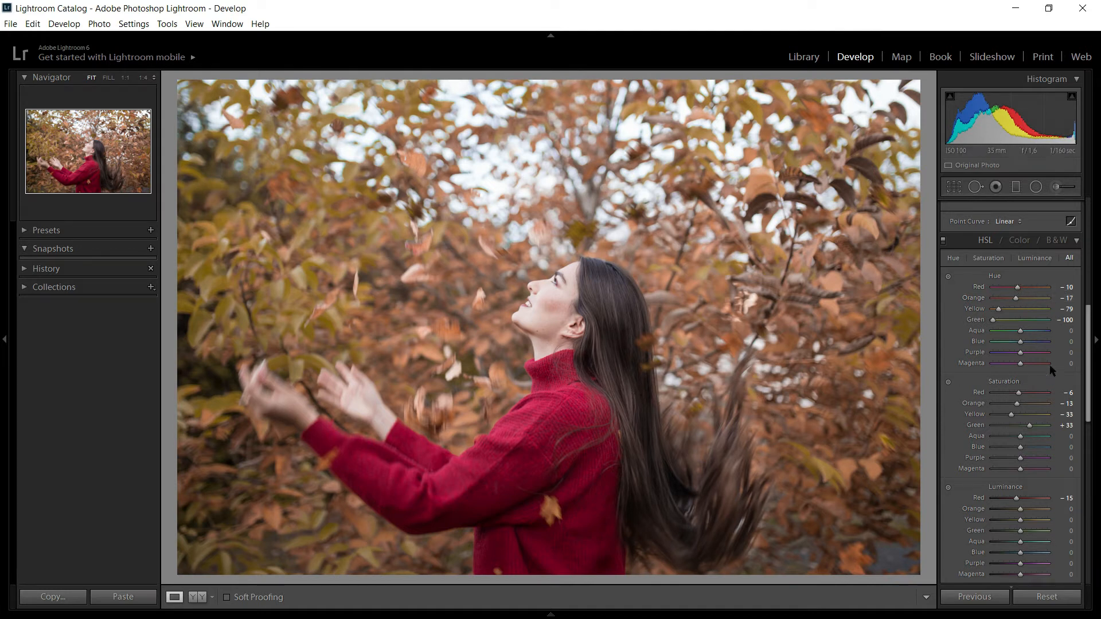
Set the camera calibration's Red Primary to hue +13 and saturation +2
left_click_drag(1088, 346, 1088, 521)
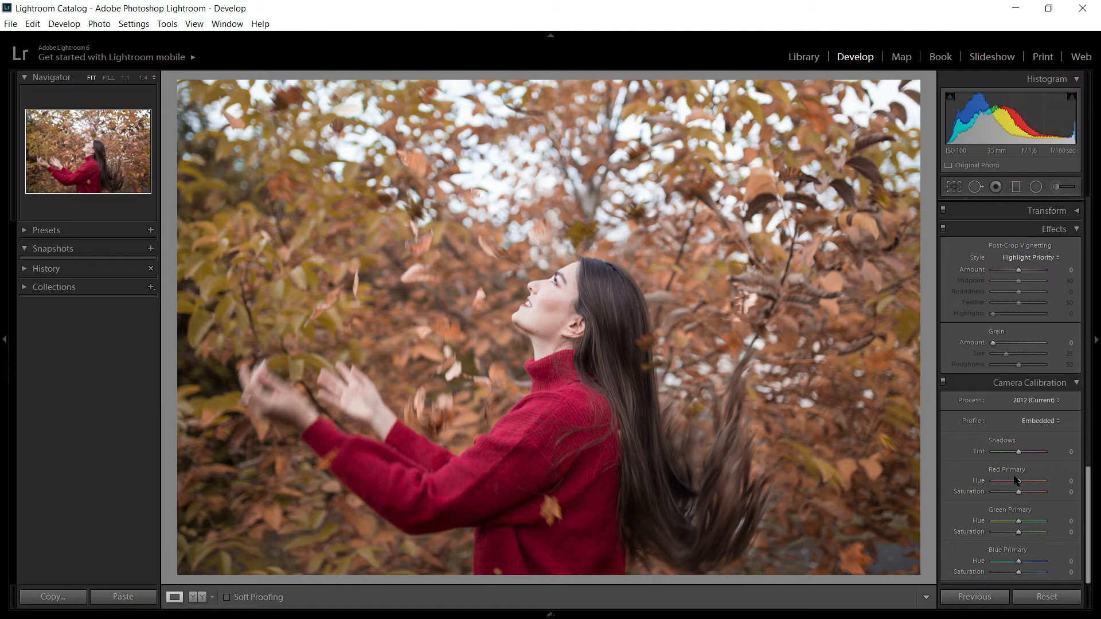
mouse_move(1020, 482)
left_mouse_down()
mouse_move(997, 486)
mouse_move(1018, 484)
left_mouse_up()
double_click(978, 480)
left_click_drag(1019, 483, 1020, 493)
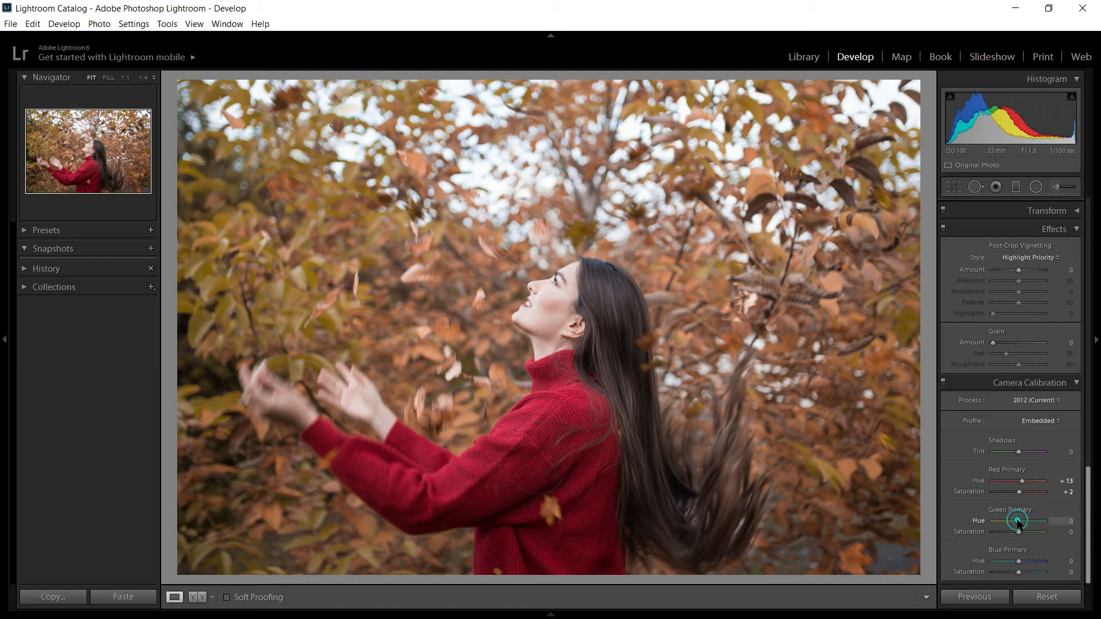
Set the calibration's Green Primary hue to -76 and the Blue Primary to hue -67 and saturation -9
left_click_drag(1017, 523, 999, 524)
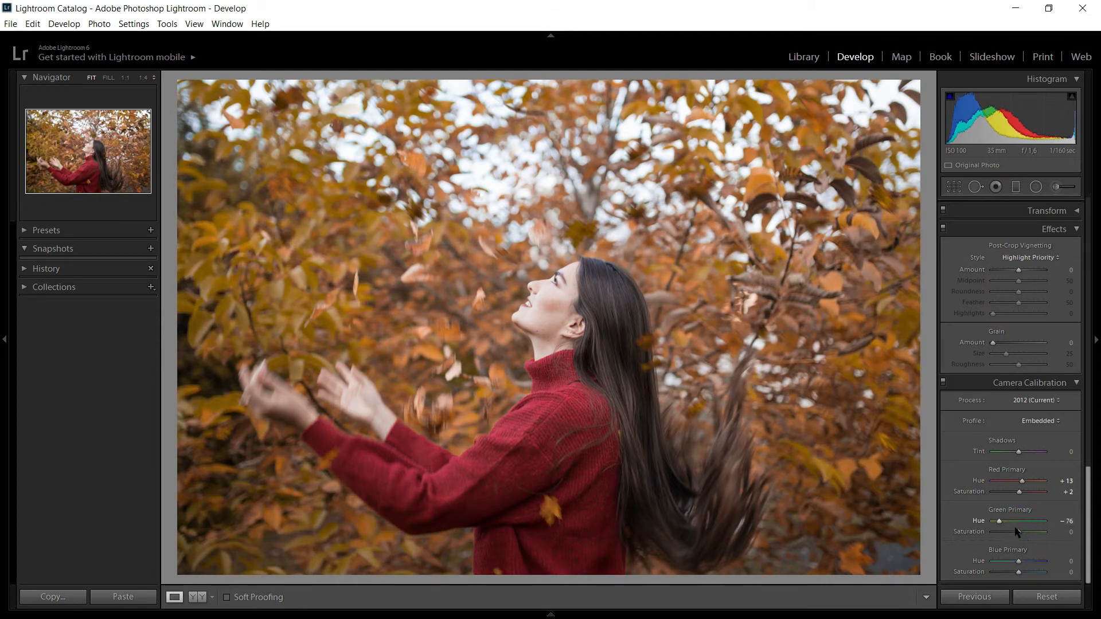
left_click(1019, 532)
left_click_drag(1019, 564, 1001, 564)
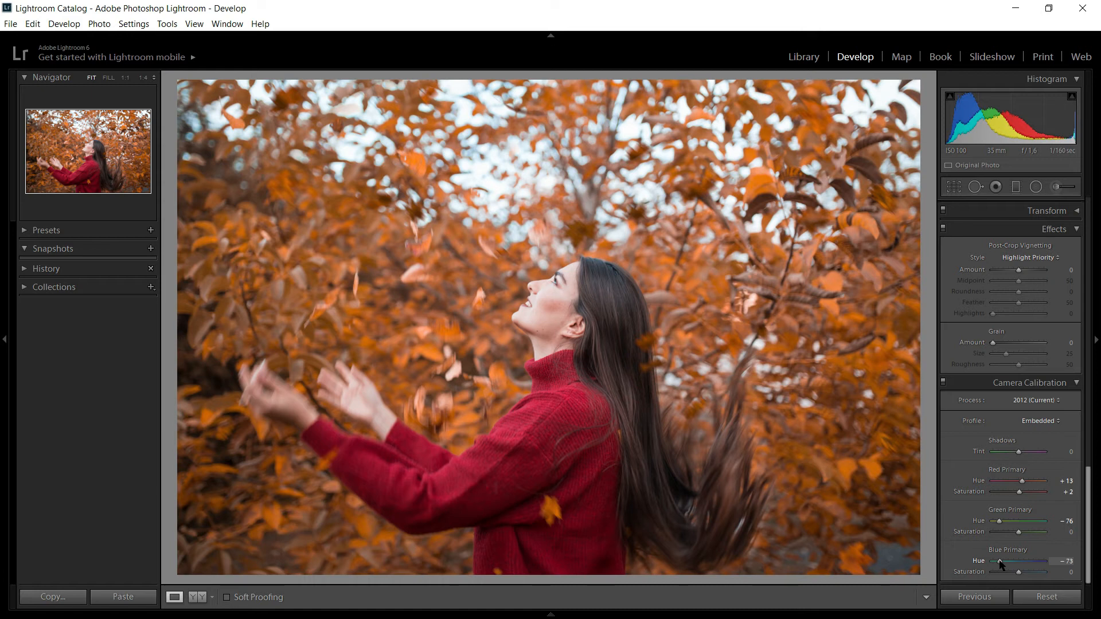
left_click_drag(999, 564, 1001, 564)
left_click_drag(1020, 574, 1016, 573)
Compare the photo with and without the camera calibration adjustments
left_click(943, 382)
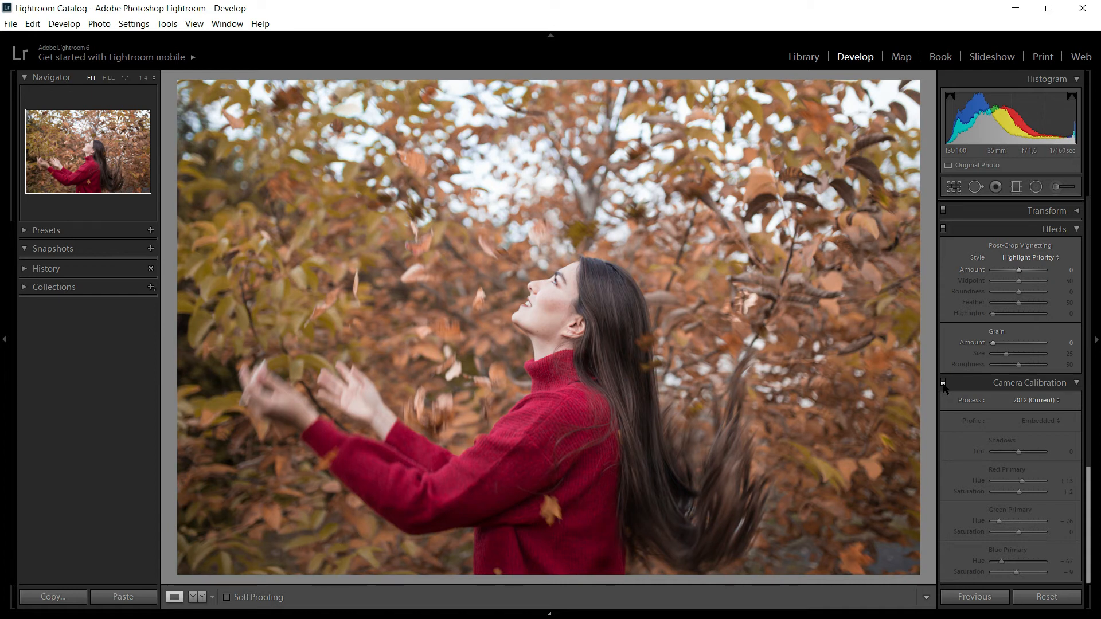
left_click(943, 382)
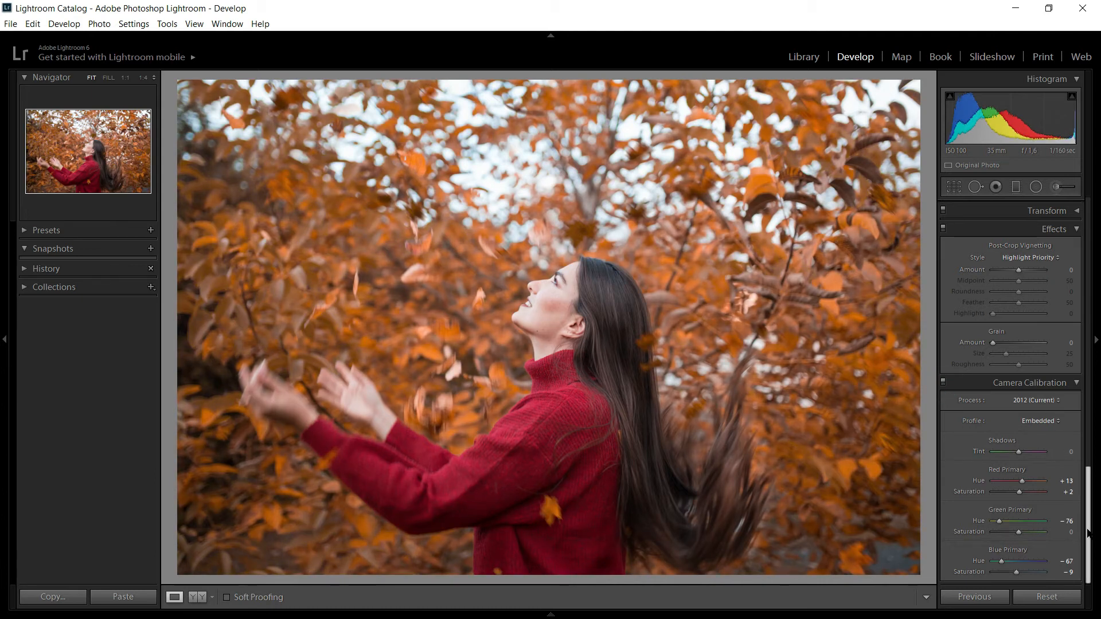
Slightly lower the white point of the RGB tone curve and add points in its highlights, midtones and shadows
scroll(1040, 429, "up", 6)
scroll(1040, 428, "up", 10)
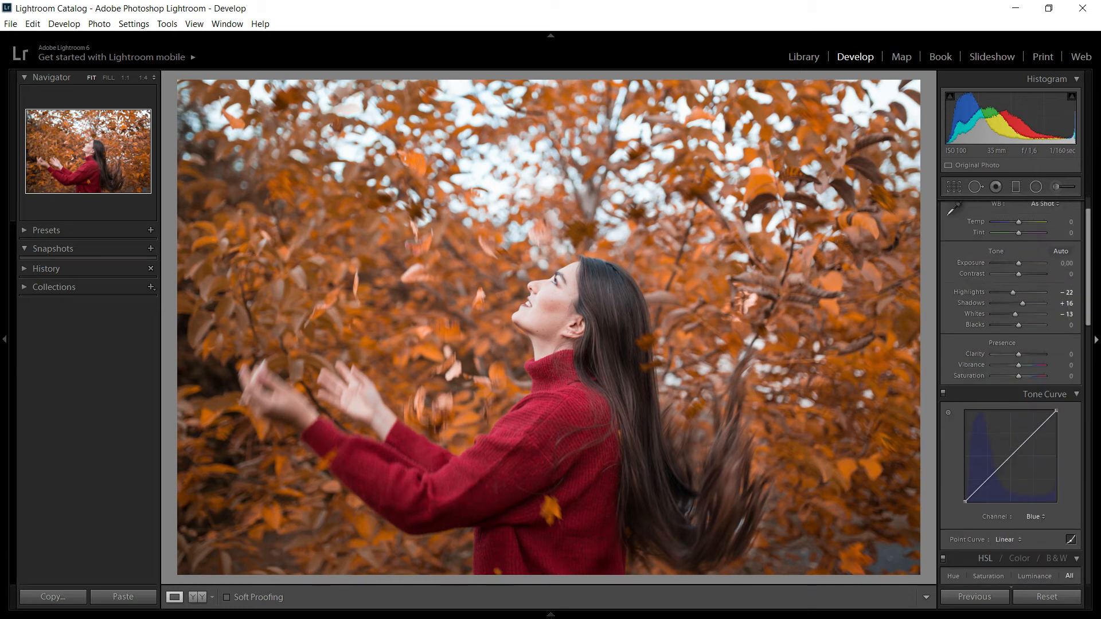
left_click(1035, 517)
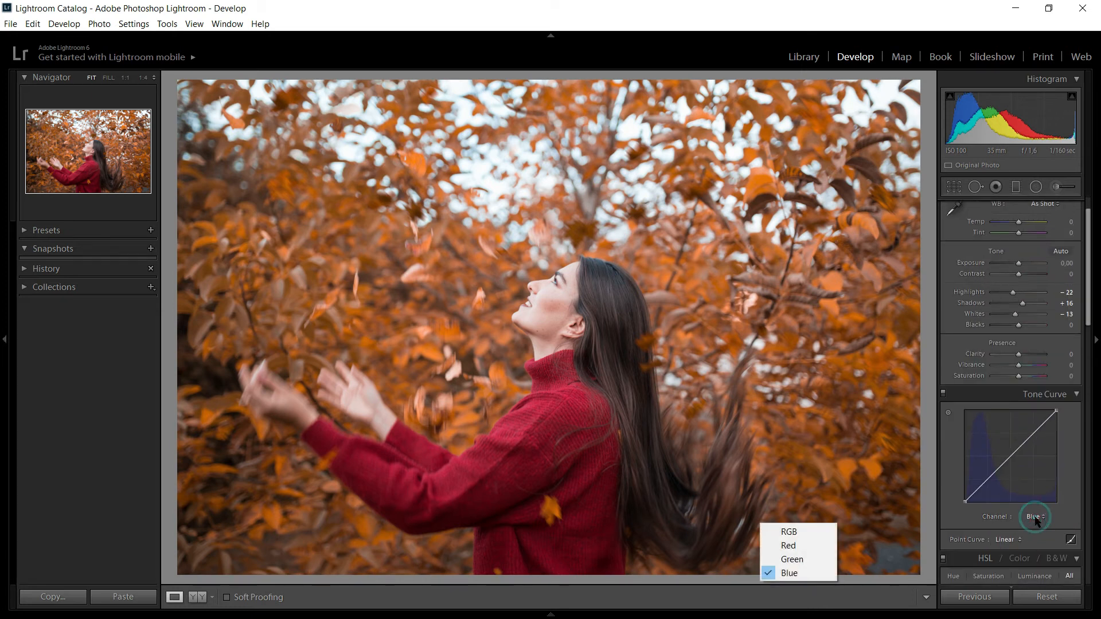
left_click(797, 532)
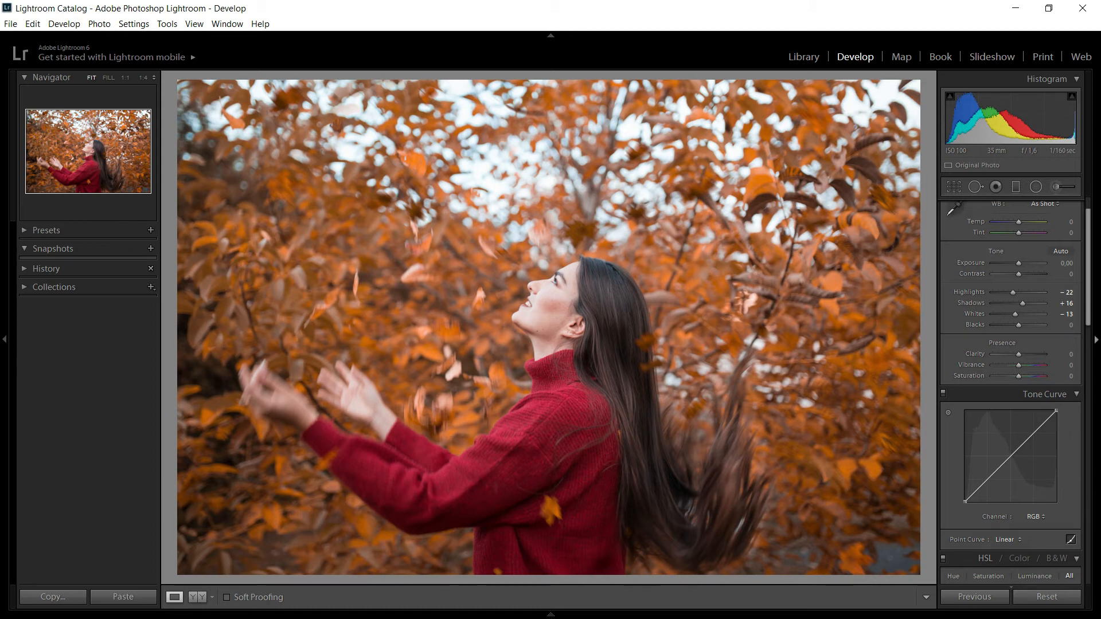
left_click_drag(1057, 411, 1056, 415)
left_click(1036, 432)
left_click(1007, 459)
left_click_drag(1007, 459, 983, 483)
Shape the Red channel tone curve with highlight, midtone and shadow points, placing the shadow point at about 20.8 / 16.9 %
left_click(1035, 516)
left_click(781, 545)
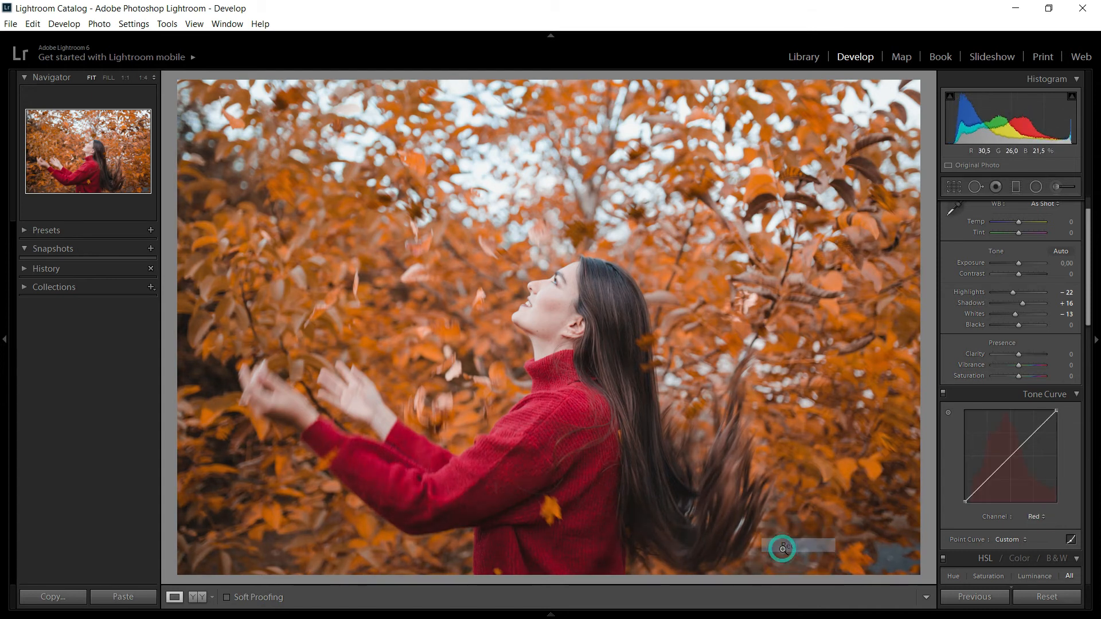
left_click_drag(1042, 425, 983, 486)
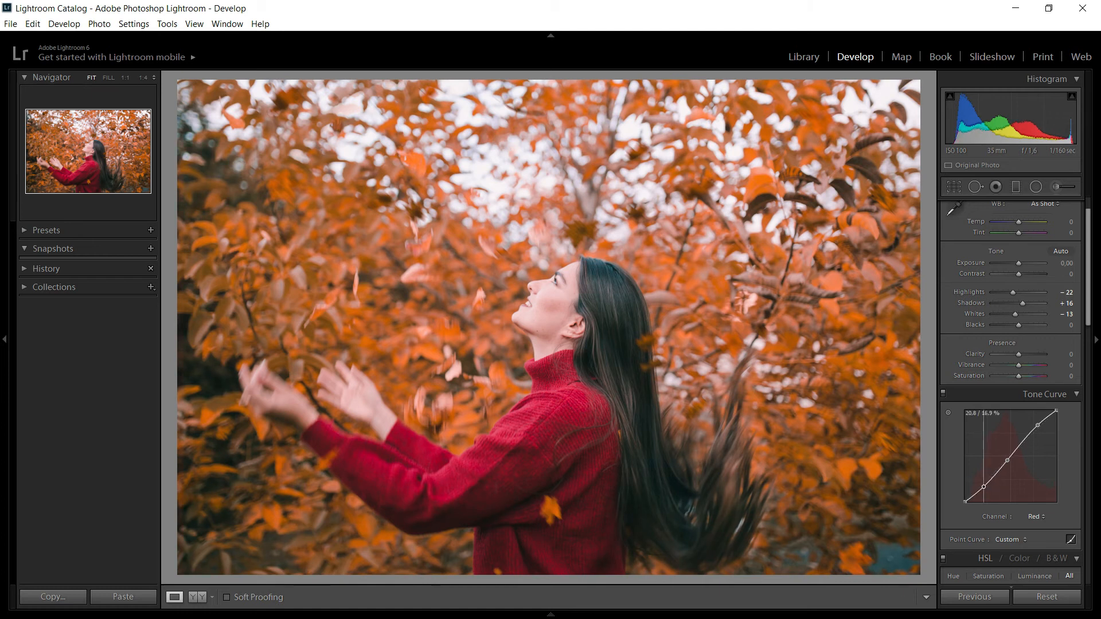
Shape the Green channel tone curve into an S with three points, placing the midtone point at about 44.7 / 46.3 %
left_click(1032, 517)
left_click(1032, 529)
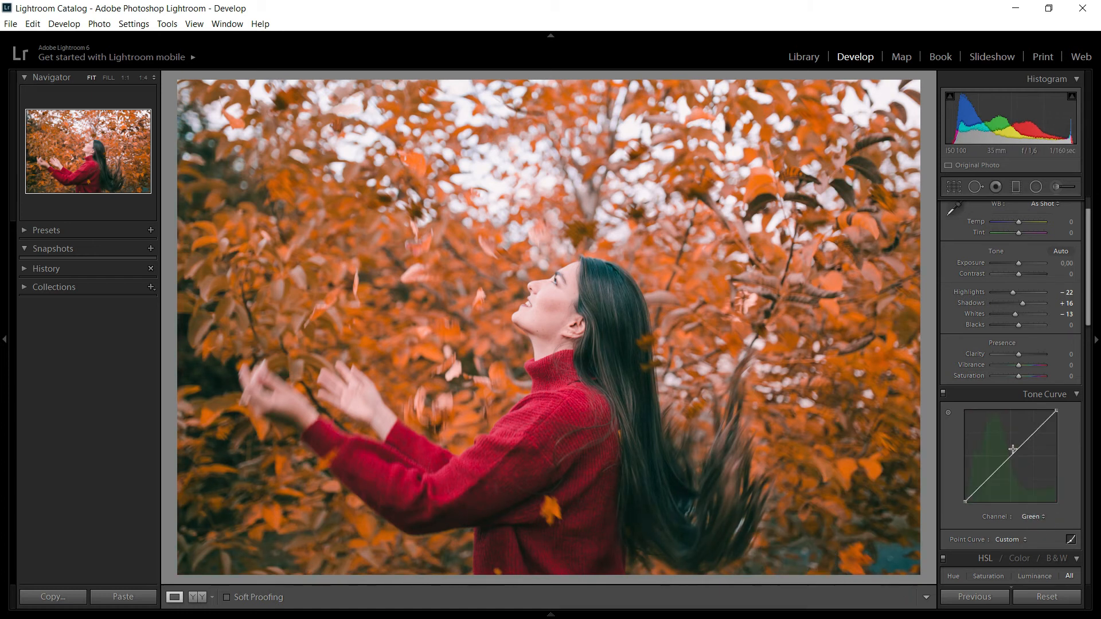
left_click_drag(1007, 458, 1038, 426)
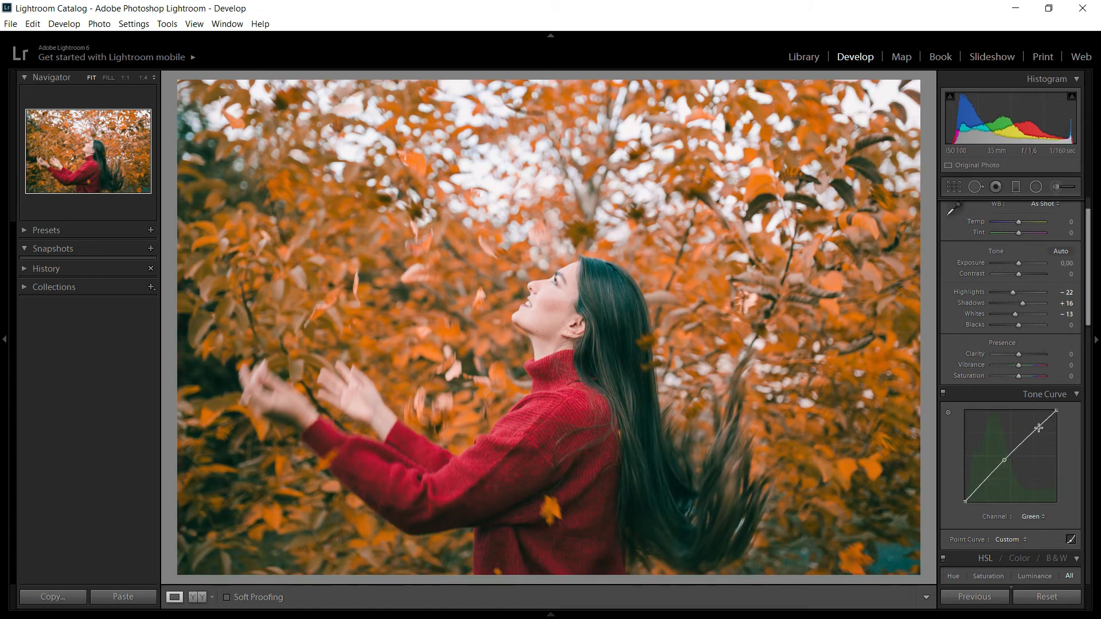
left_click_drag(983, 484, 1005, 459)
Shape the Blue channel tone curve into an S with highlight, midtone and shadow points
left_click(1042, 517)
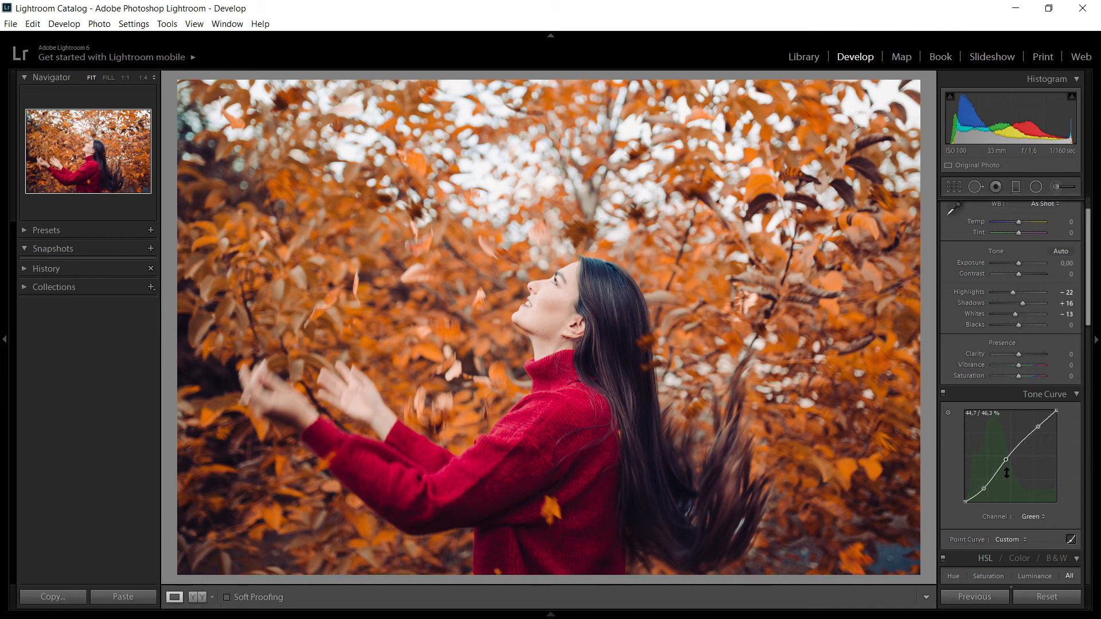
left_click(1032, 517)
left_click(816, 579)
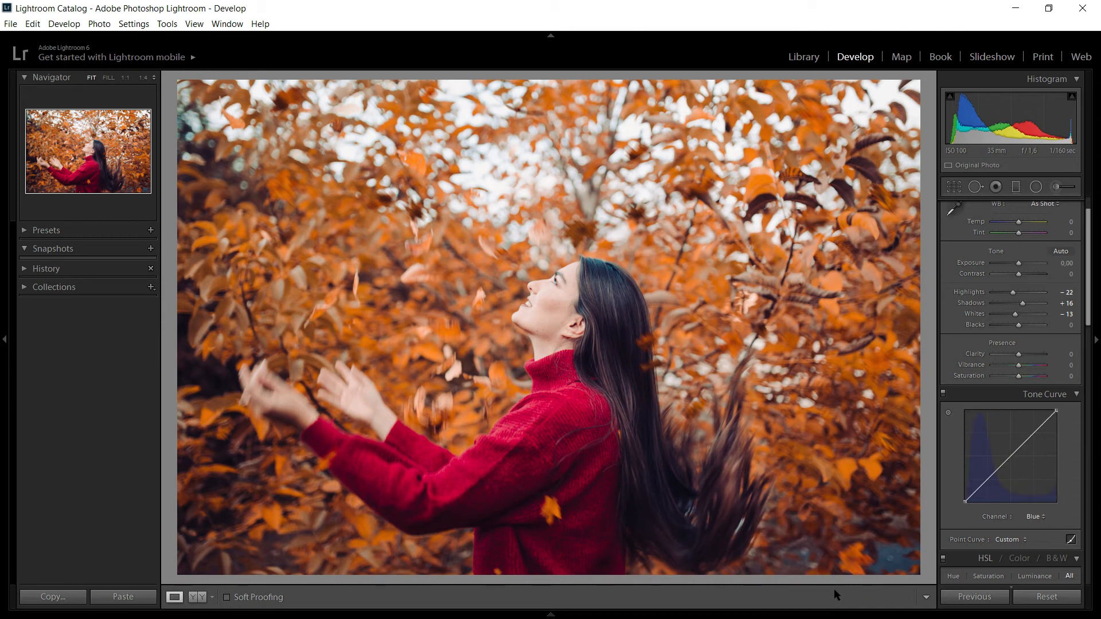
left_click_drag(1029, 438, 983, 488)
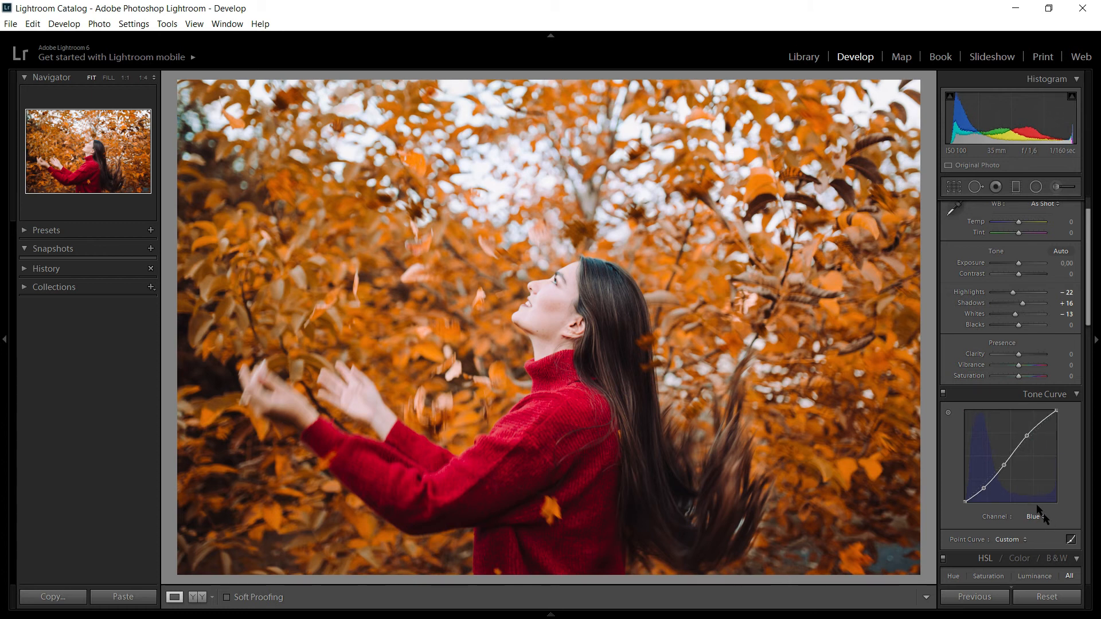
Compare the photo with and without the tone curve adjustments
left_click(943, 394)
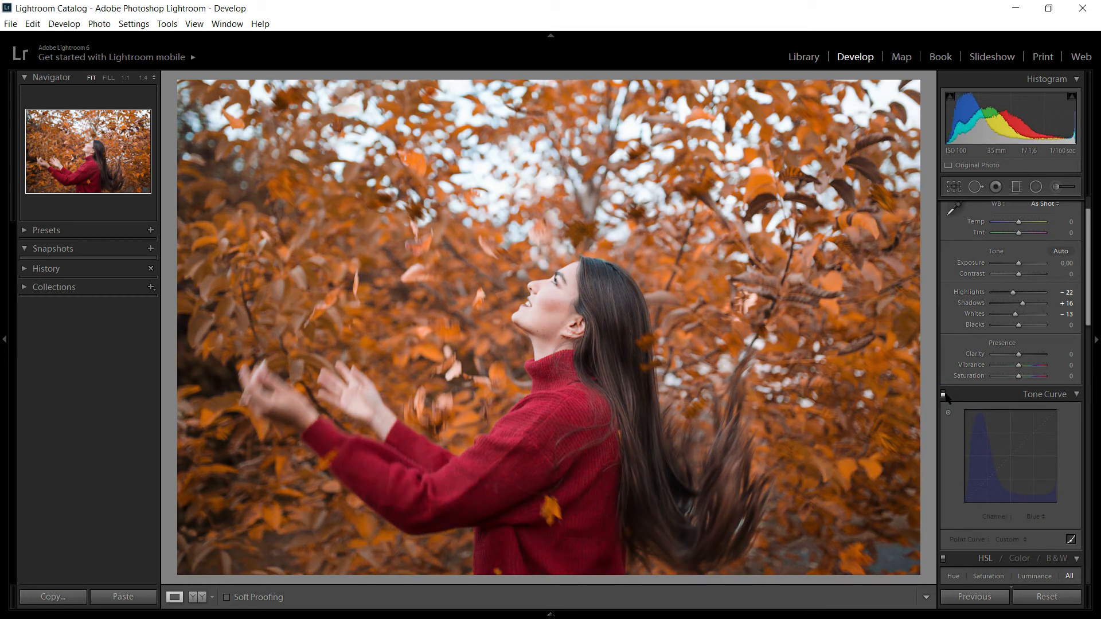
left_click(943, 394)
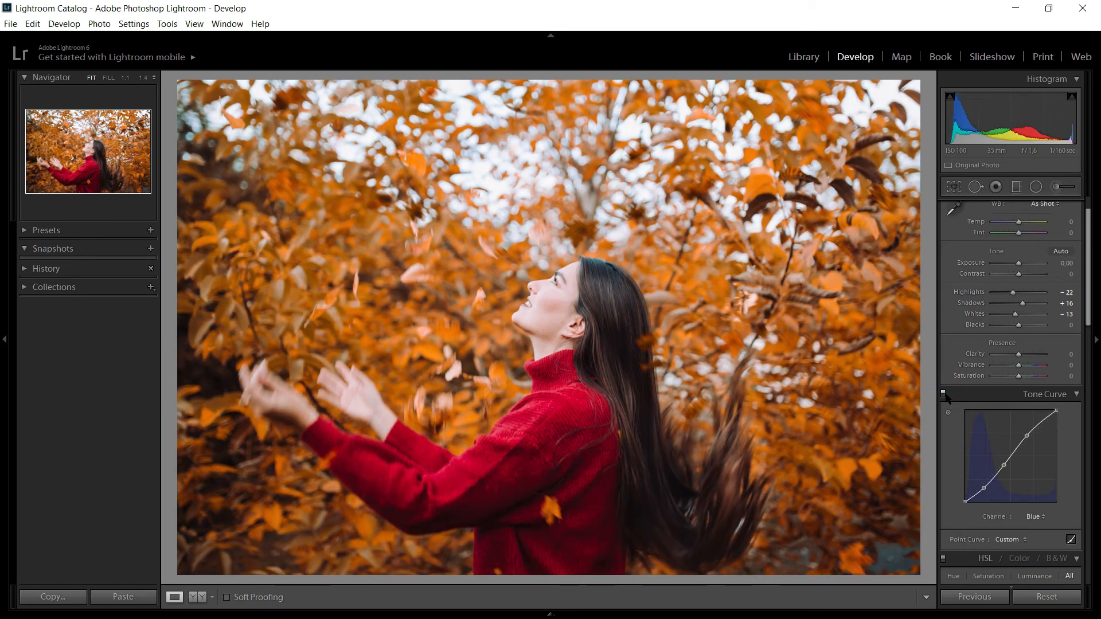
left_click(944, 394)
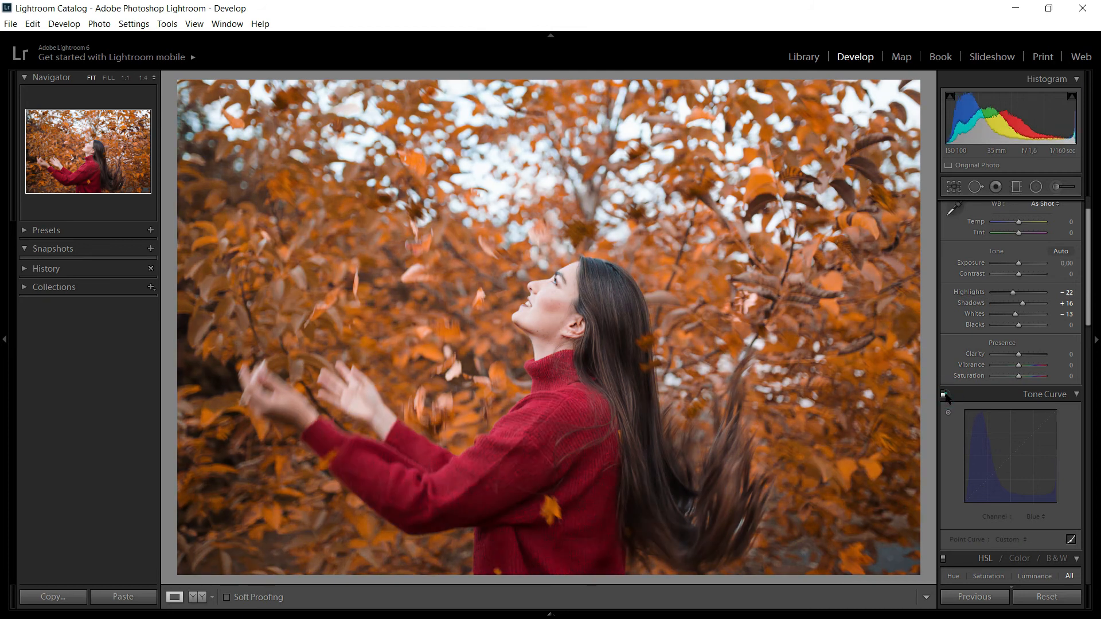
left_click(943, 394)
left_click(944, 394)
left_click(944, 394)
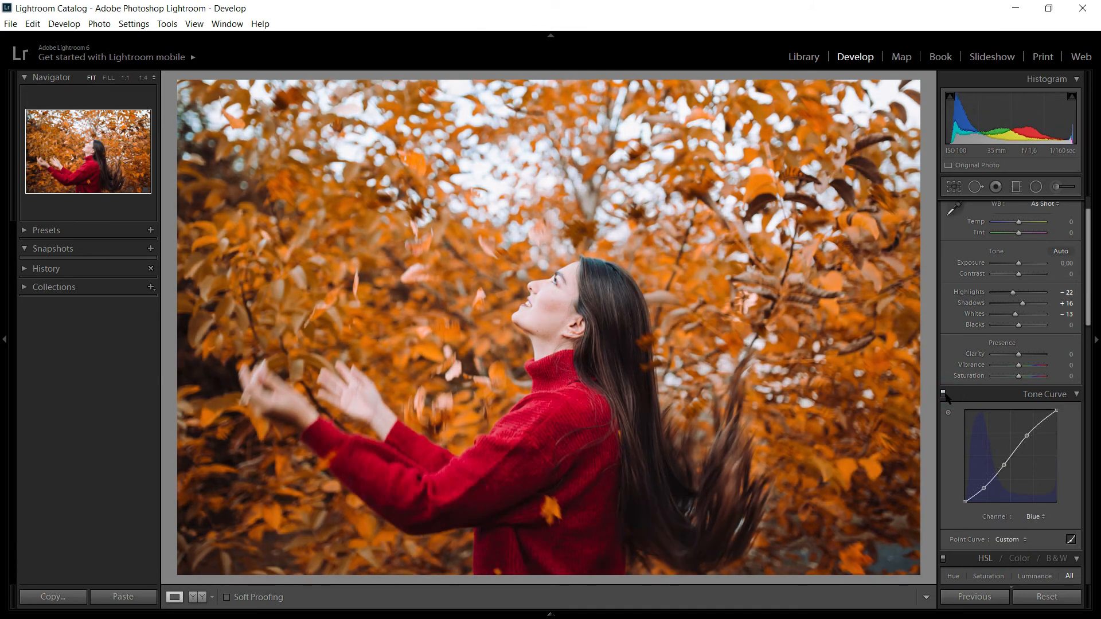
Collapse the tone curve and HSL settings and set the split toning highlights to Hue 60 and Saturation 9
left_click(1076, 395)
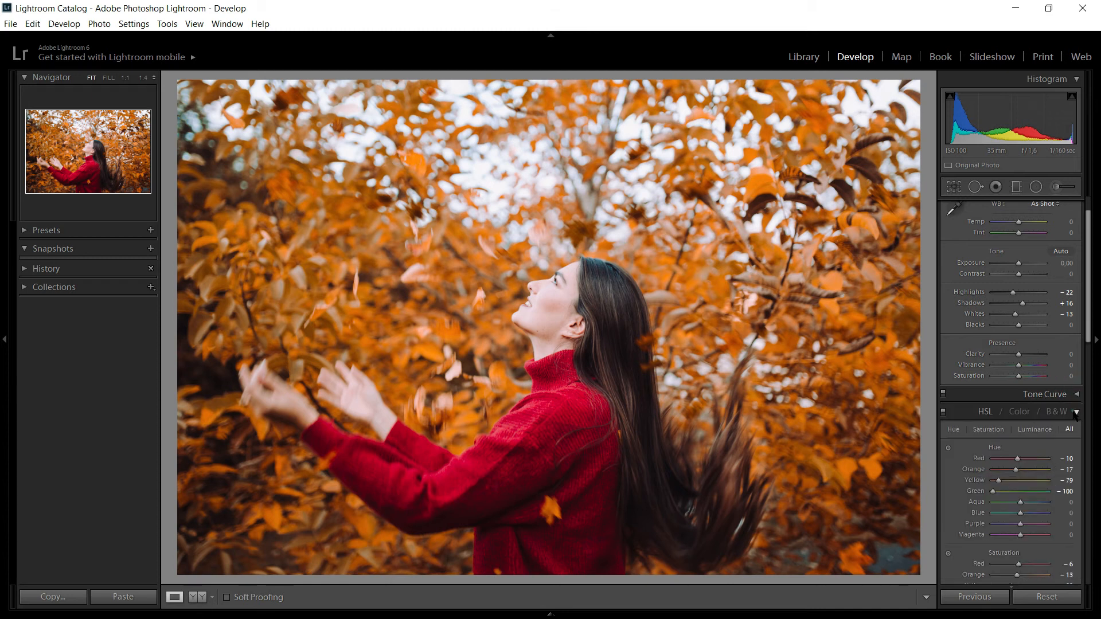
left_click(1075, 411)
scroll(1078, 344, "down", 3)
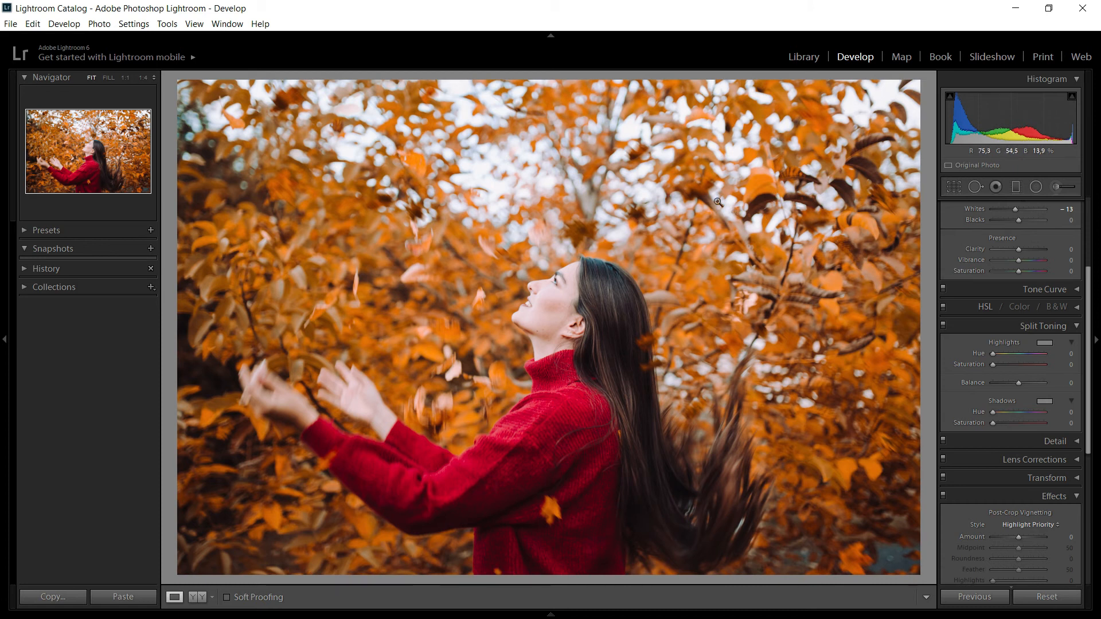
left_click_drag(993, 355, 997, 358)
left_click_drag(997, 356, 997, 357)
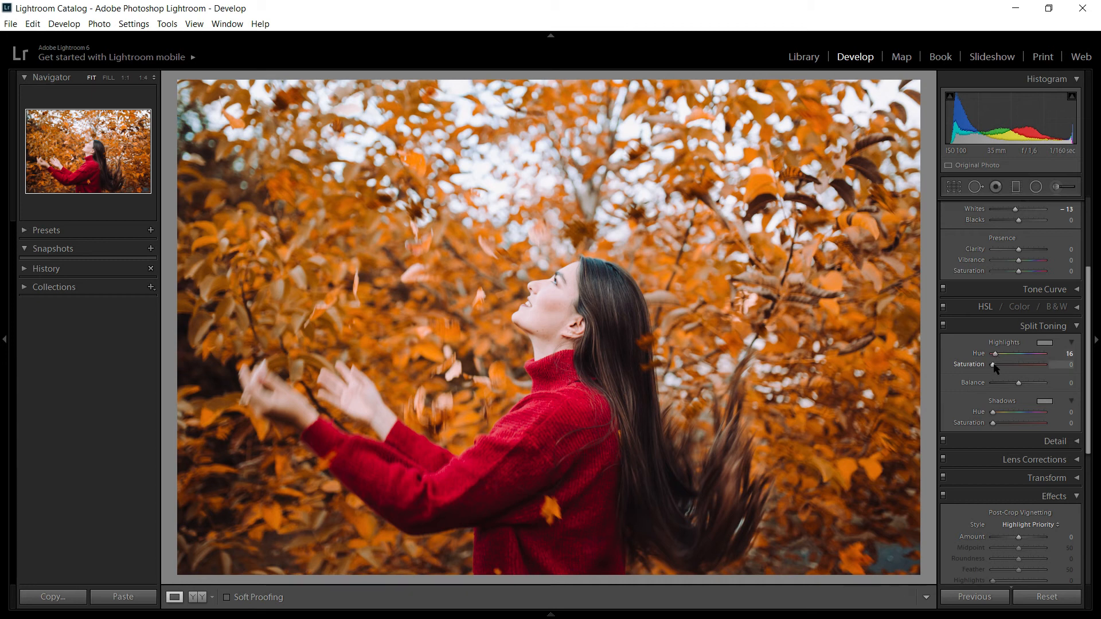
left_click_drag(994, 364, 994, 365)
mouse_move(998, 368)
left_mouse_down()
mouse_move(1025, 367)
mouse_move(999, 357)
left_mouse_up()
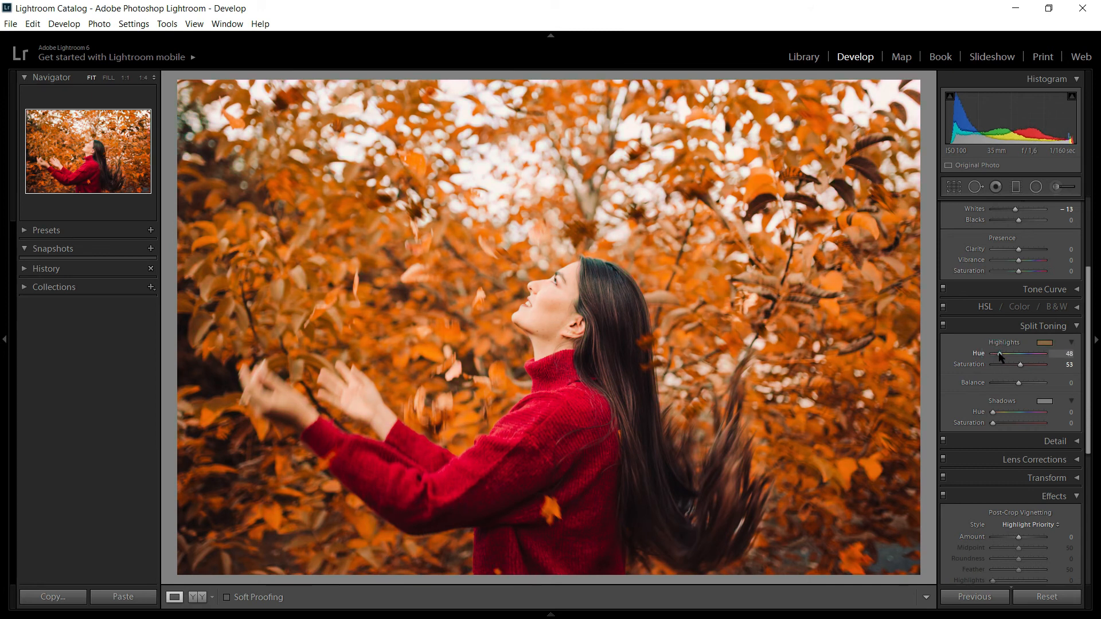
mouse_move(998, 357)
left_mouse_down()
mouse_move(1020, 366)
mouse_move(1004, 365)
left_mouse_up()
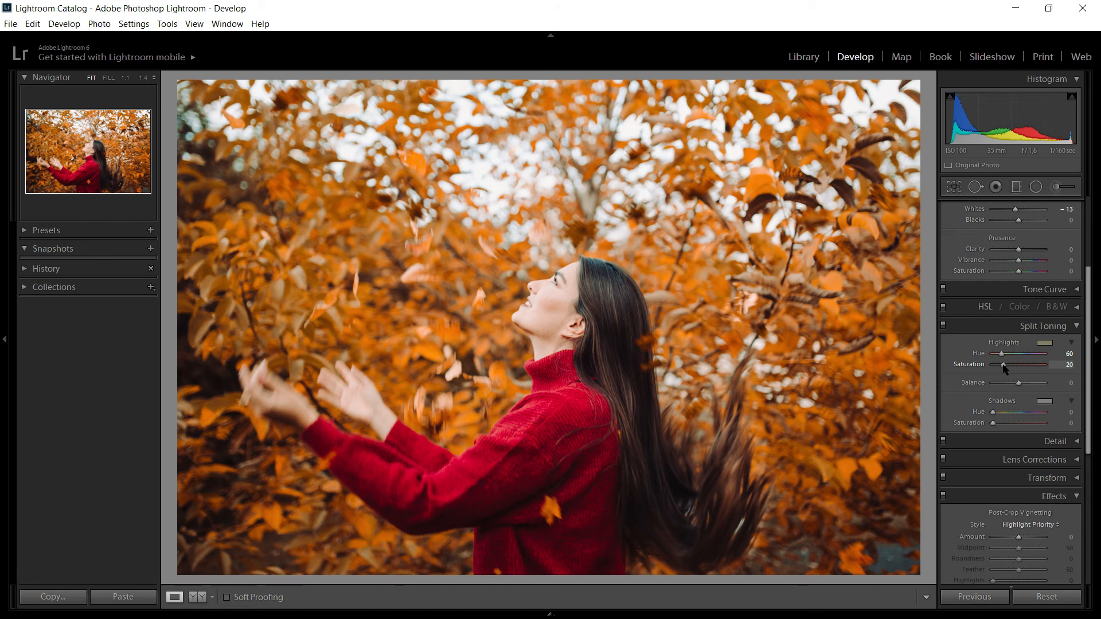
left_click(1067, 365)
type("9")
Set the split toning shadows to Hue 40 and Saturation 13
left_click(994, 412)
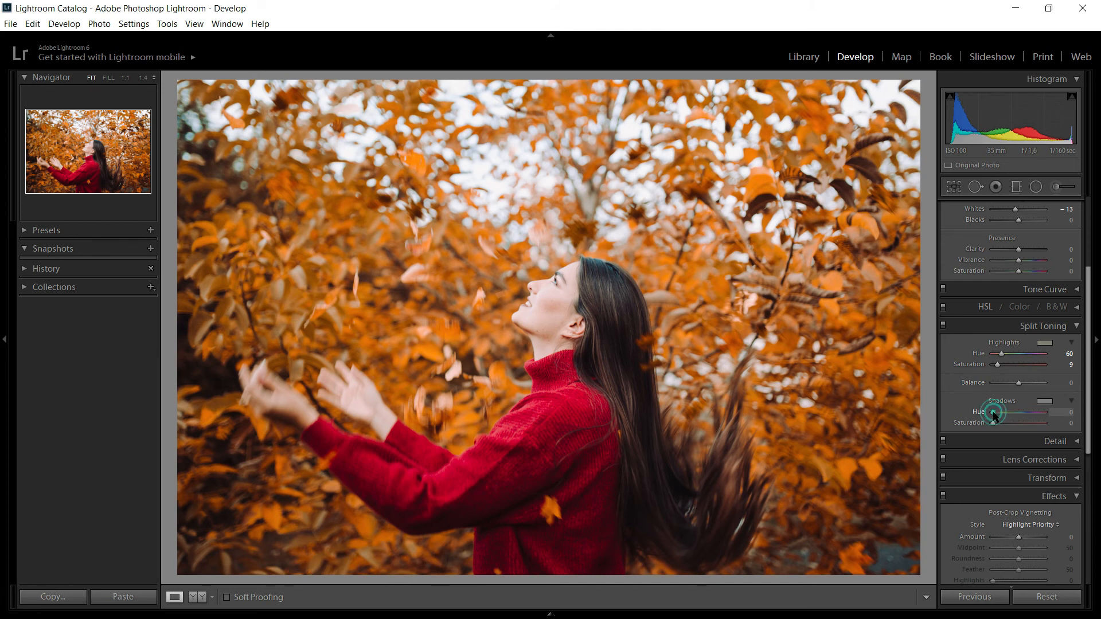
left_click(996, 422)
left_click(1002, 424)
left_click(1009, 422)
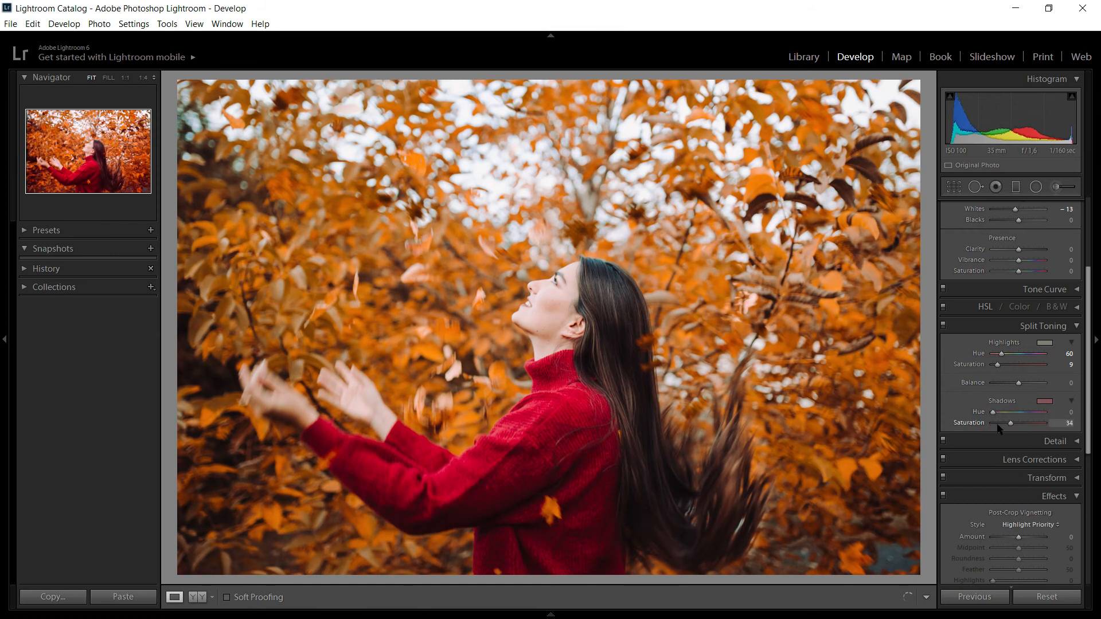
left_click_drag(995, 412, 997, 416)
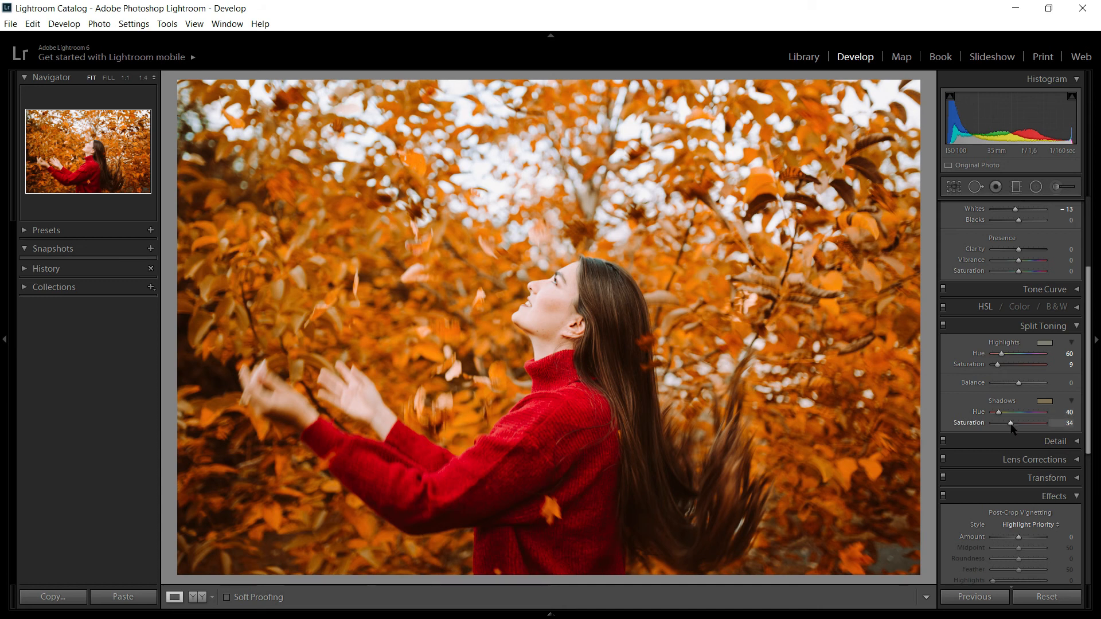
left_click_drag(1012, 425, 1010, 424)
left_click_drag(1010, 425, 1001, 426)
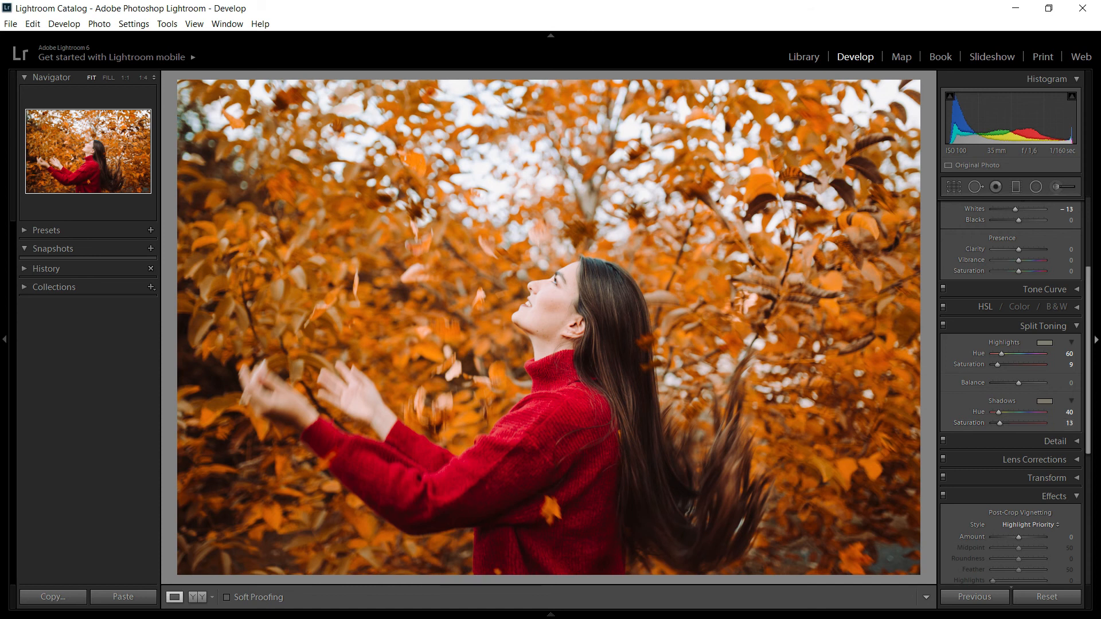
Compare the photo with and without the split toning adjustments
left_click(943, 325)
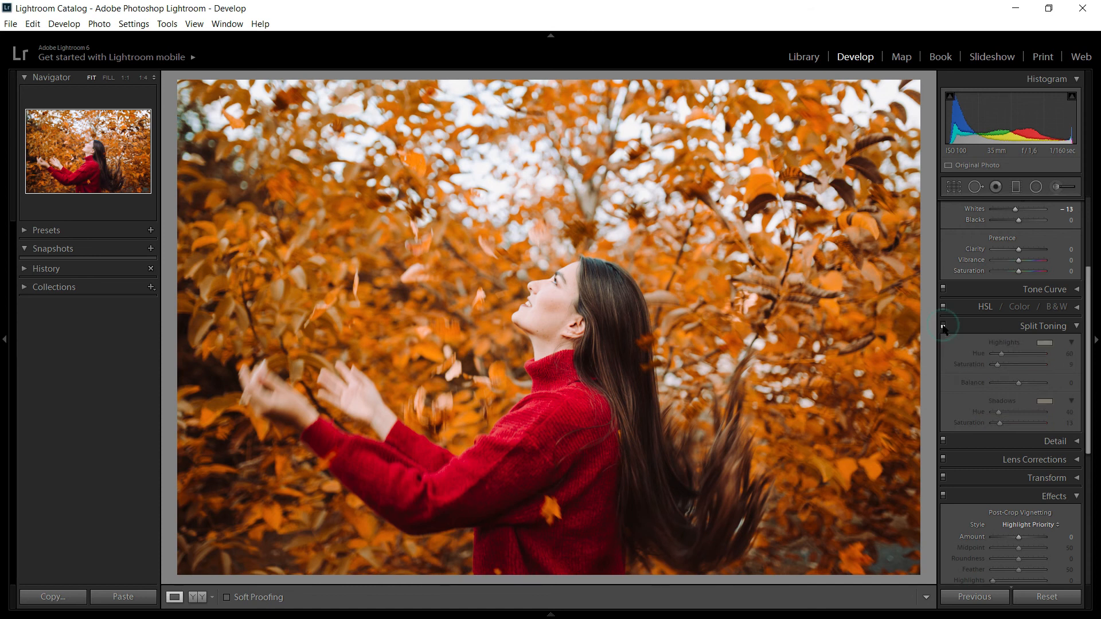
left_click(943, 325)
left_click(943, 325)
left_click(943, 325)
left_click(943, 325)
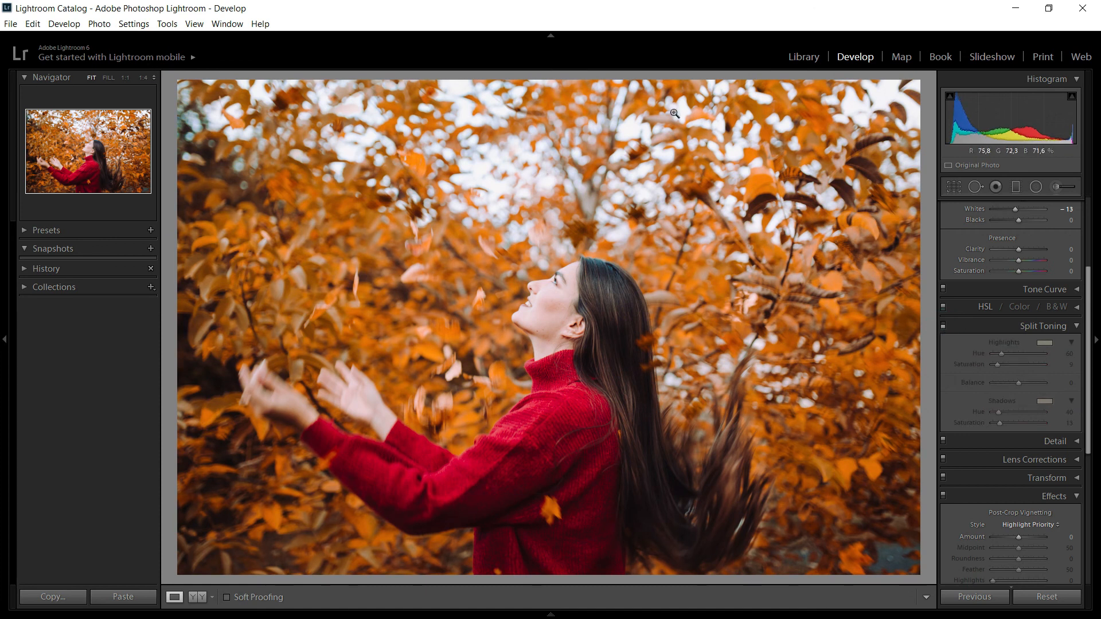
left_click(943, 325)
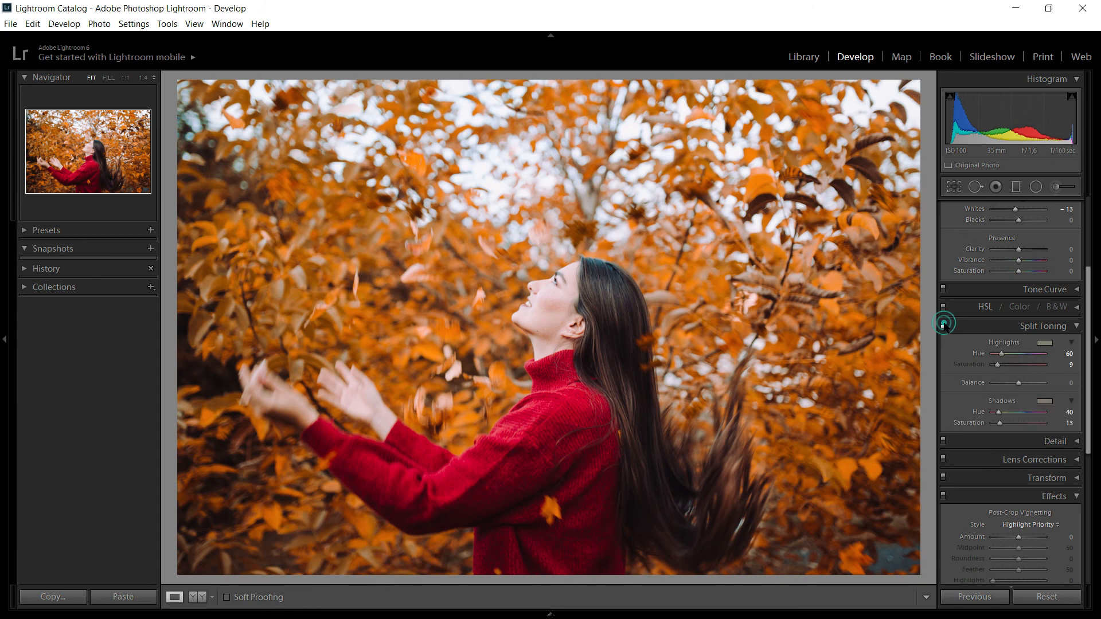
left_click(944, 325)
left_click(943, 325)
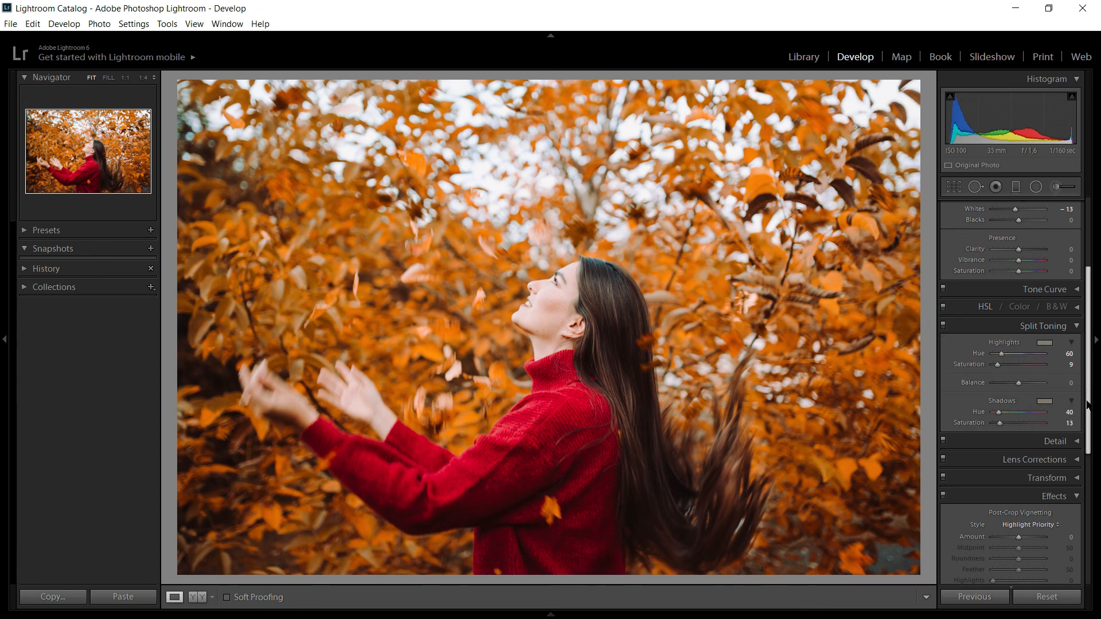
Add grain to the photo with an Amount of 36
left_click_drag(1087, 403, 1088, 210)
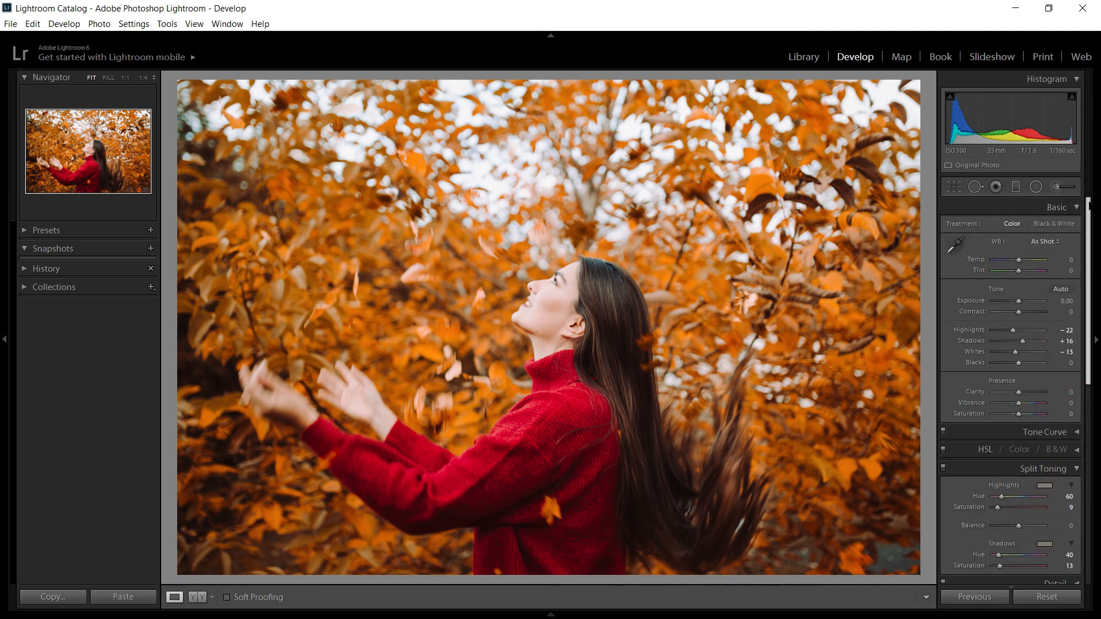
scroll(1050, 365, "down", 5)
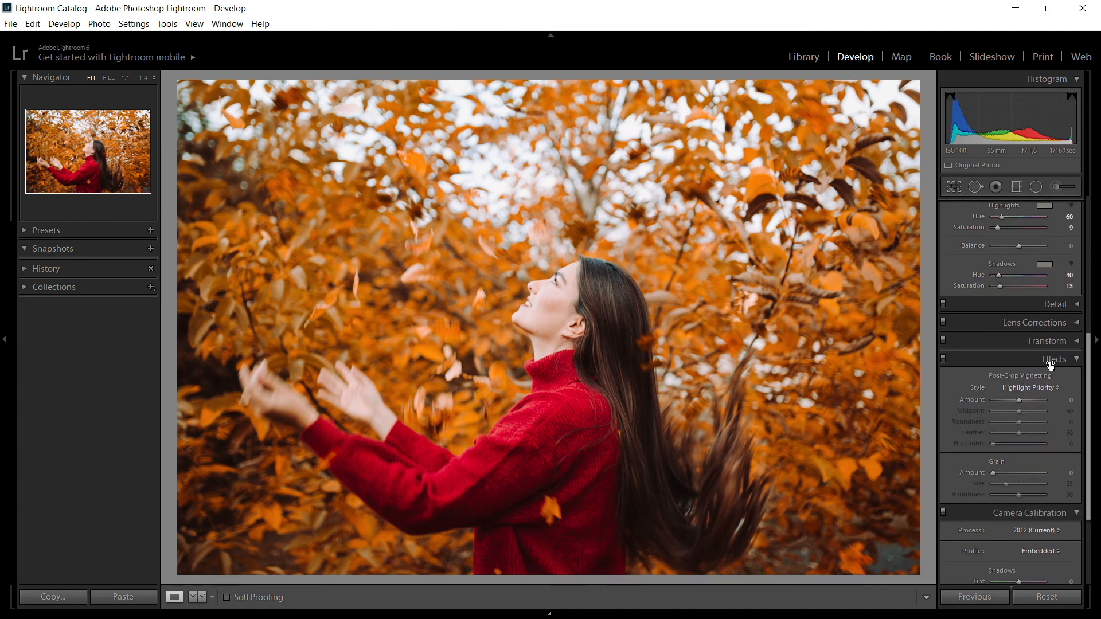
left_click(1009, 472)
left_click(1009, 472)
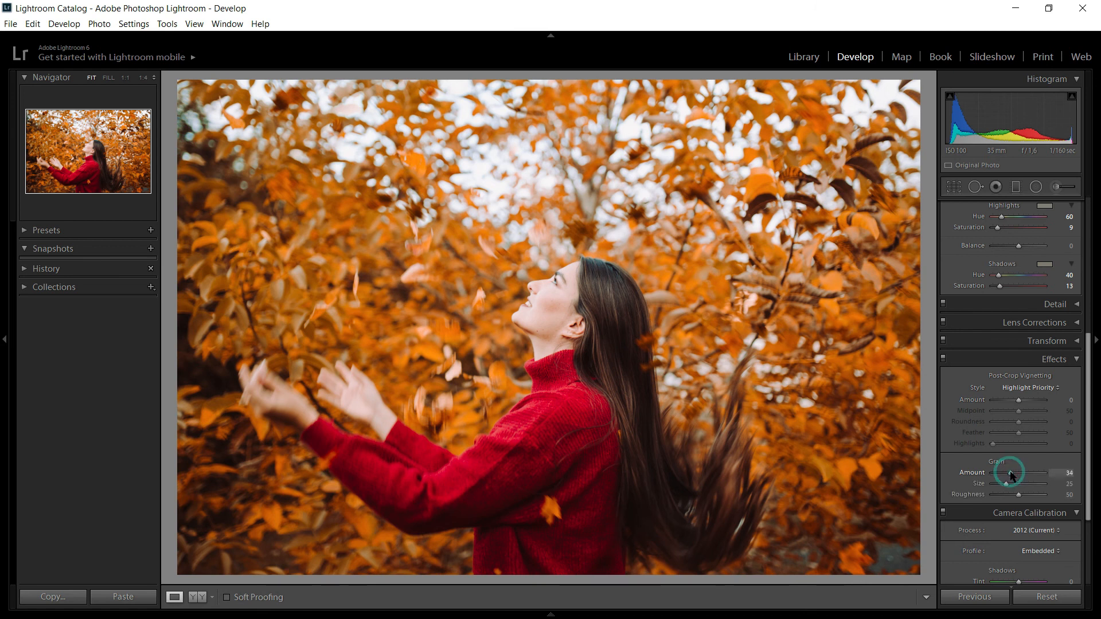
left_click(1070, 474)
type("3")
type("5")
key("Return")
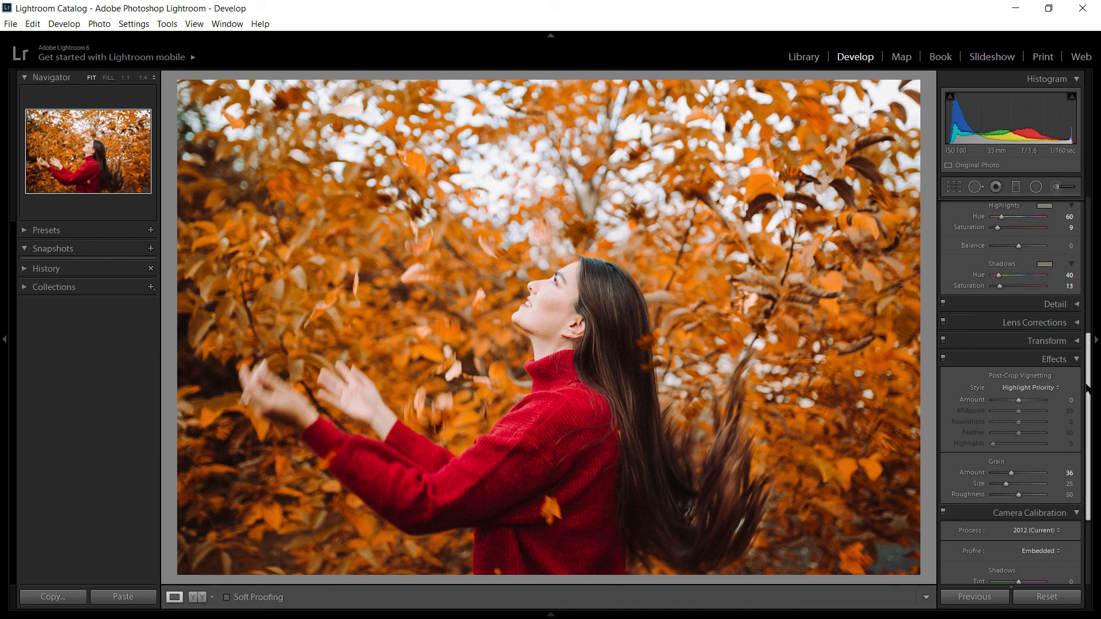
Draw a large circular radial filter around the woman and centre it on her upper body near the shoulder
scroll(1083, 381, "up", 6)
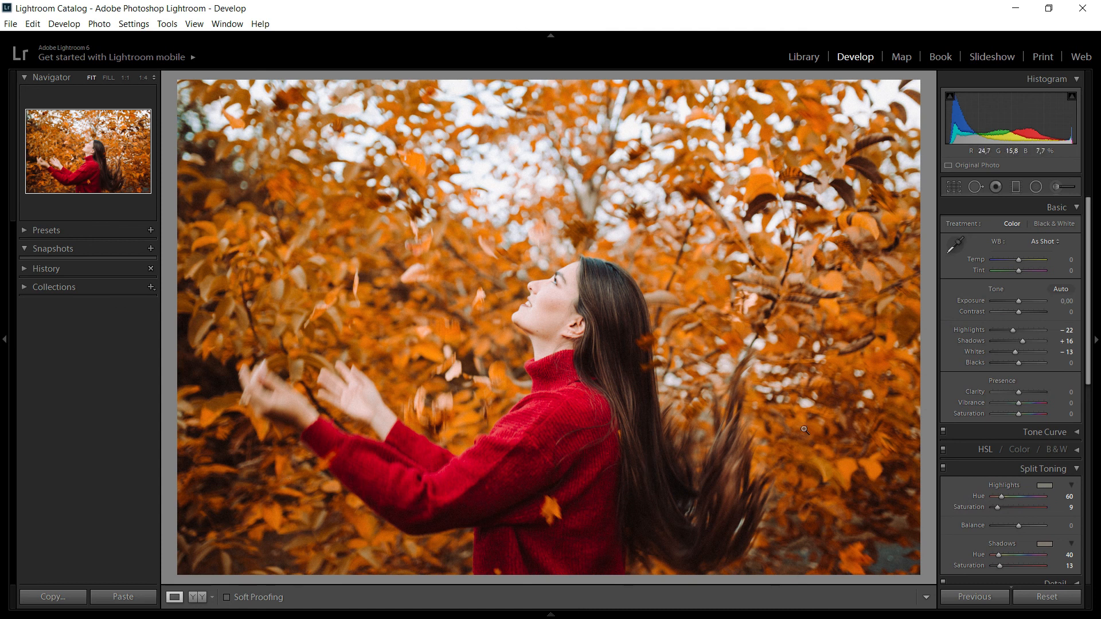
left_click(1037, 187)
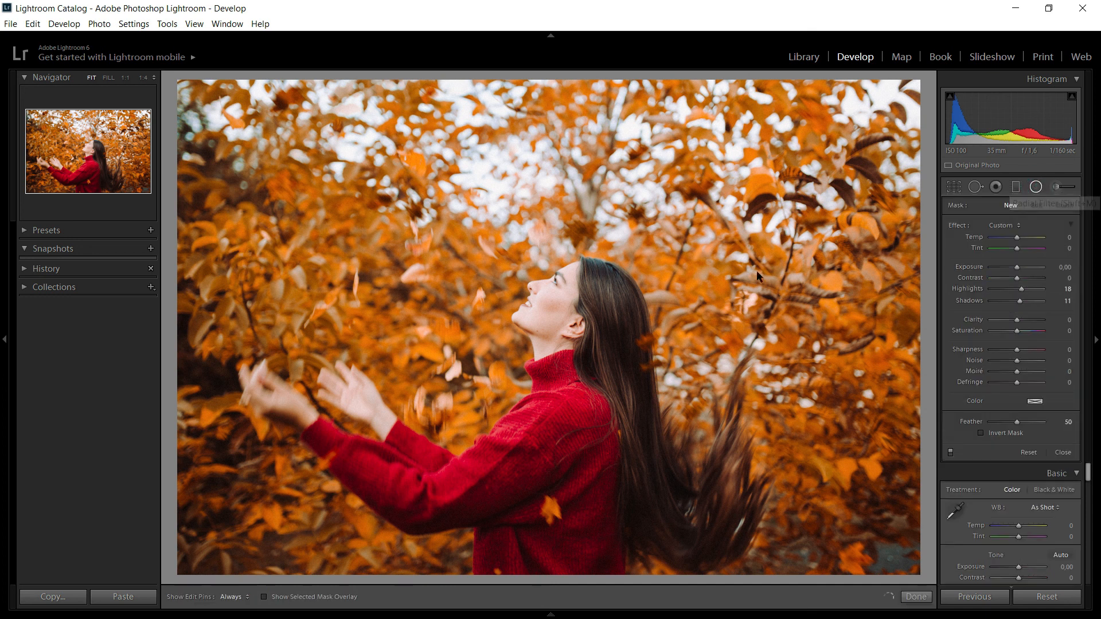
left_click_drag(437, 242, 701, 447)
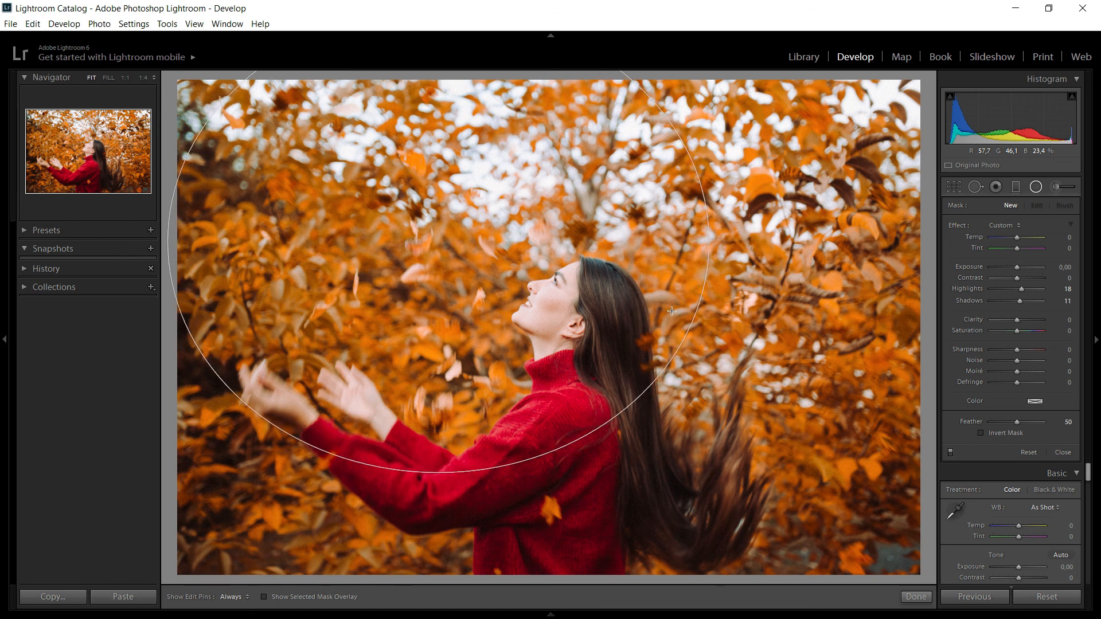
left_click_drag(714, 347, 777, 441)
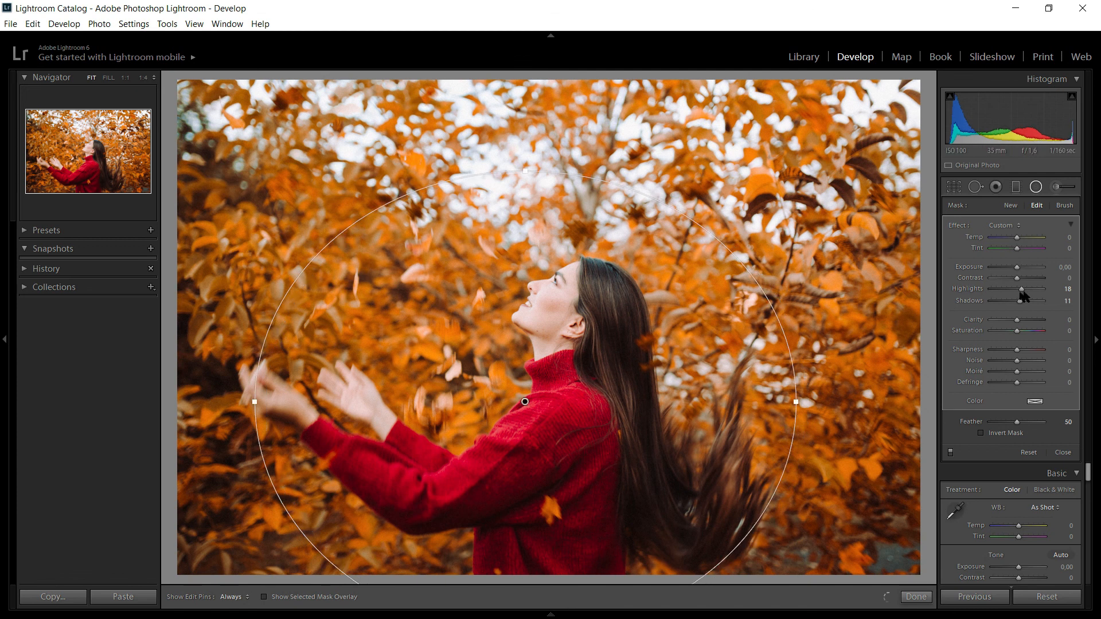
Set the radial filter's Highlights to −51, Shadows to −40 and Contrast to 18
left_click_drag(1021, 289, 1004, 289)
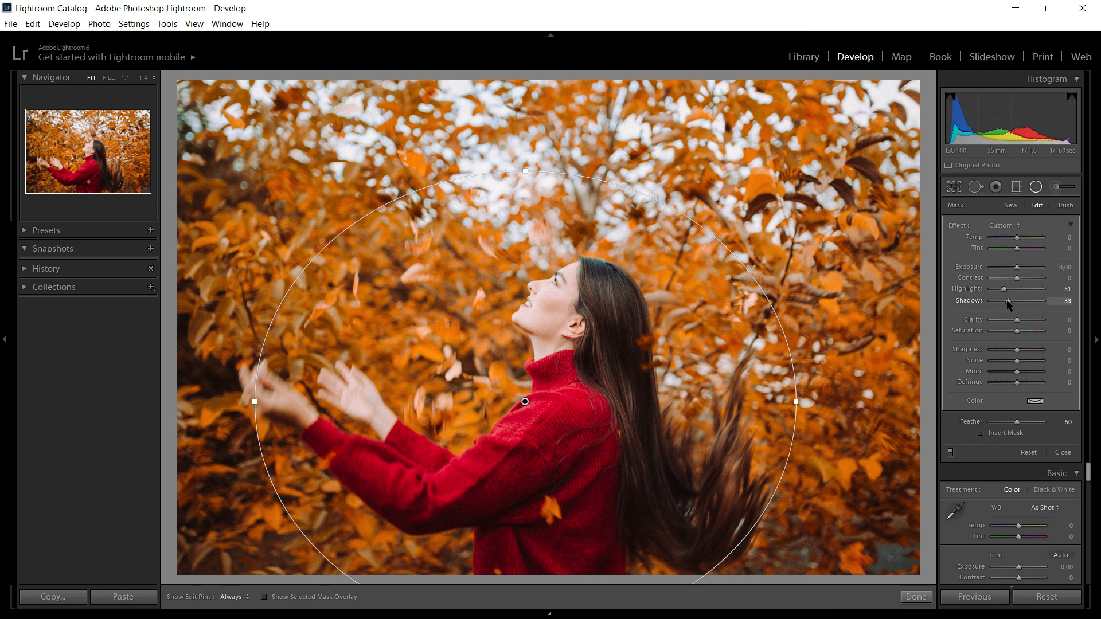
left_click_drag(1008, 304, 1007, 303)
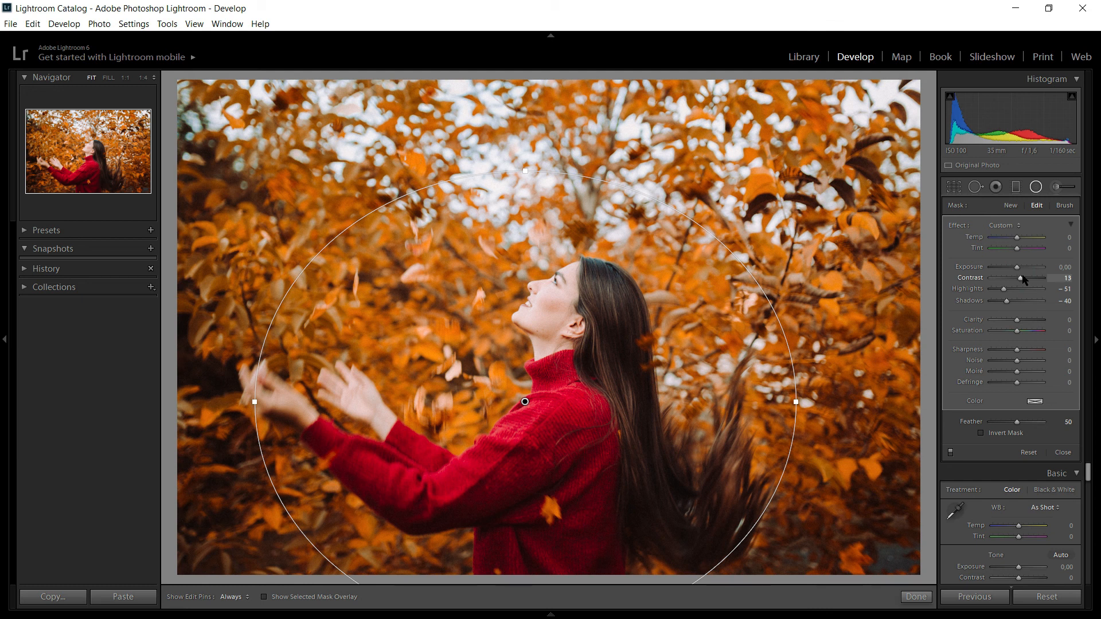
left_click_drag(1025, 278, 1023, 280)
Compare the photo with and without the radial filter, and close the filter settings
left_click(950, 453)
left_click(950, 452)
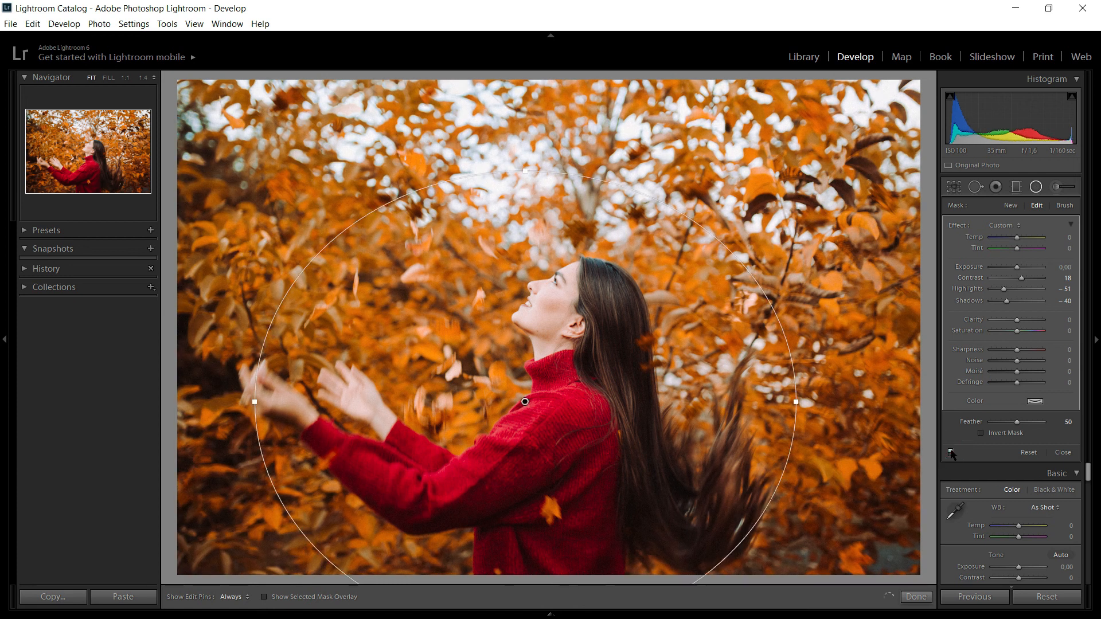
left_click(1066, 454)
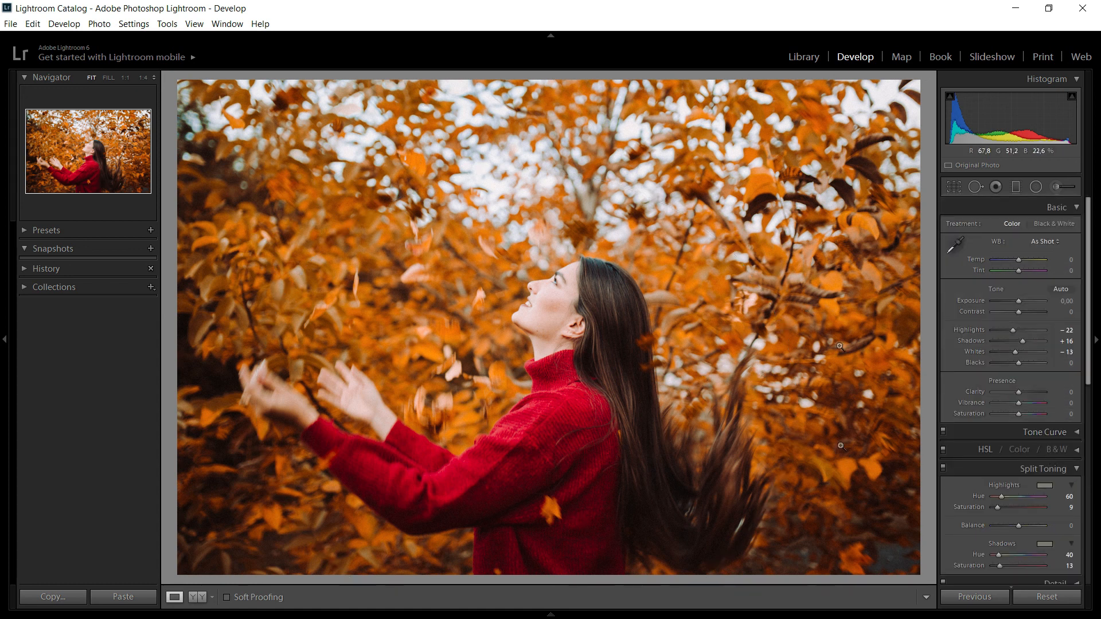
Compare the original and edited photo side by side and return to the single-photo view
left_click(198, 597)
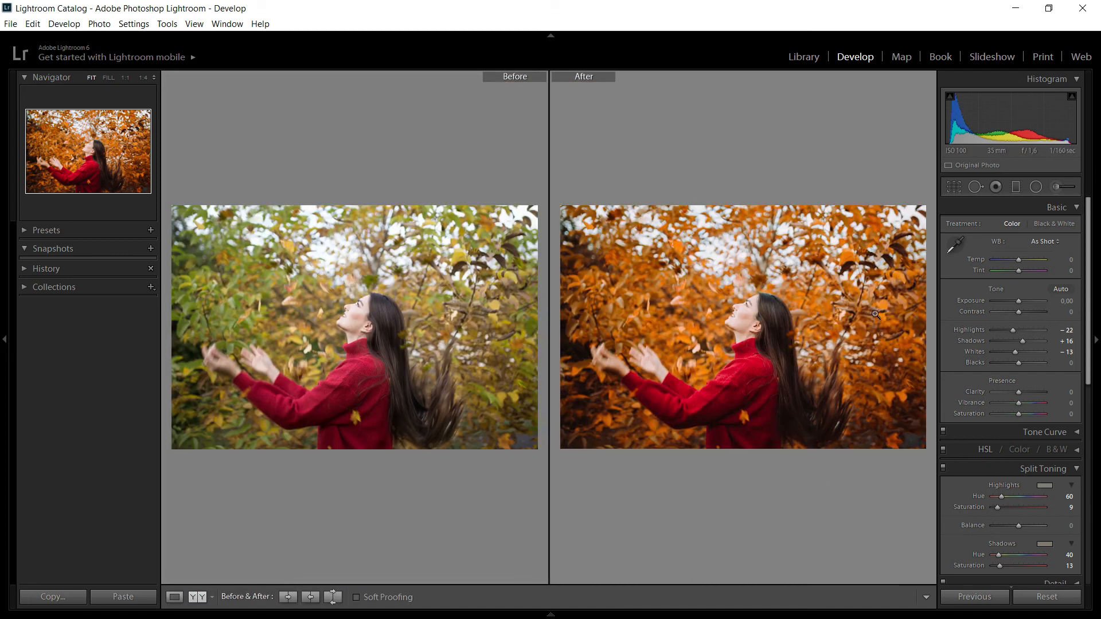
left_click(174, 596)
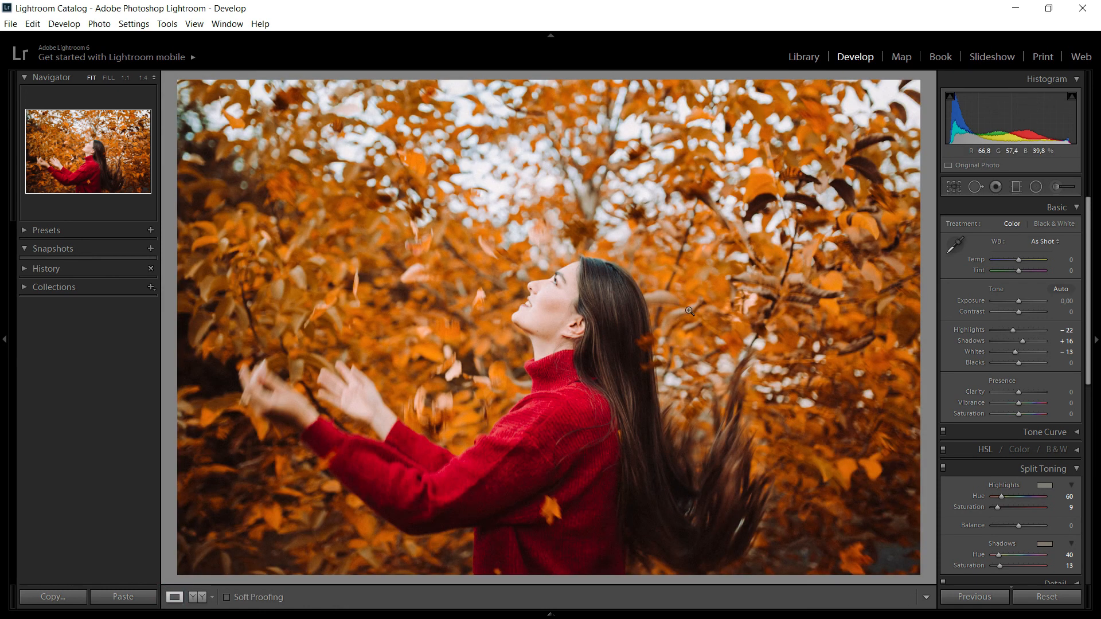